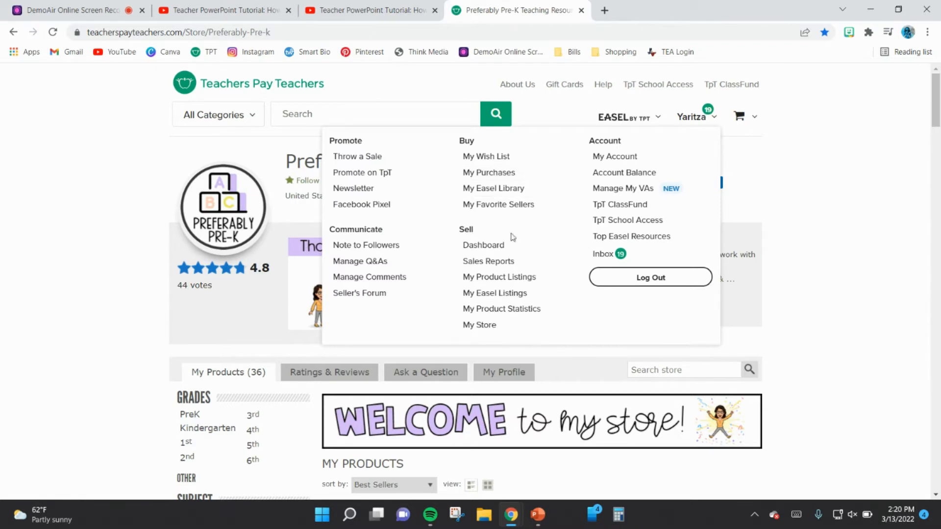
Step: Start a new digital download product from the store's product listings
left_click(488, 283)
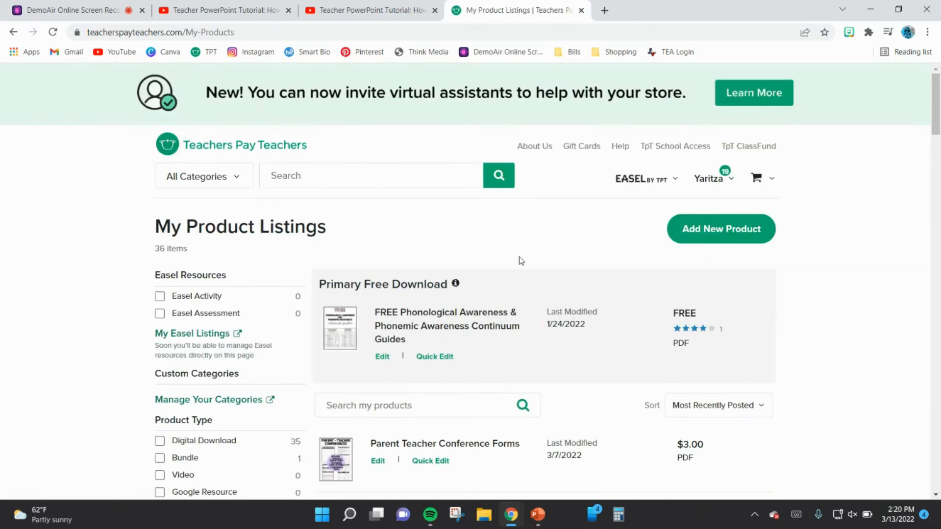
left_click(733, 235)
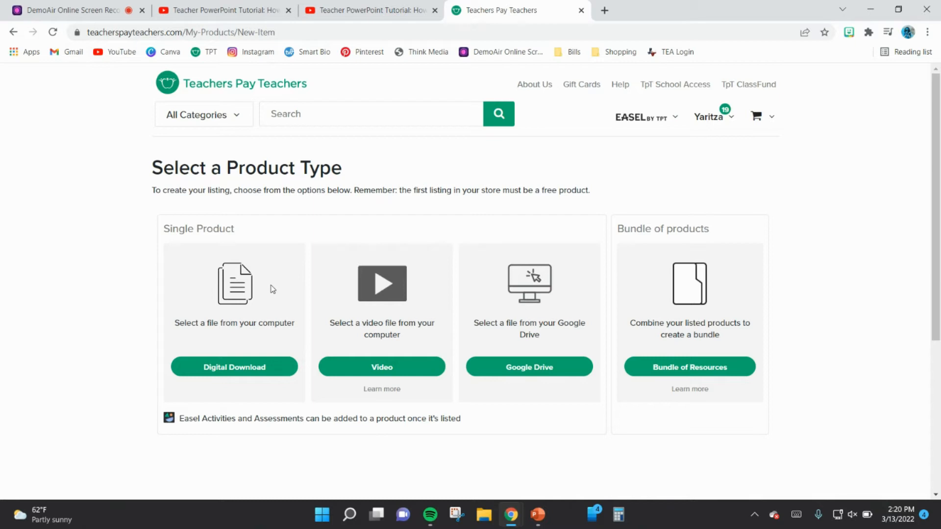
left_click(215, 374)
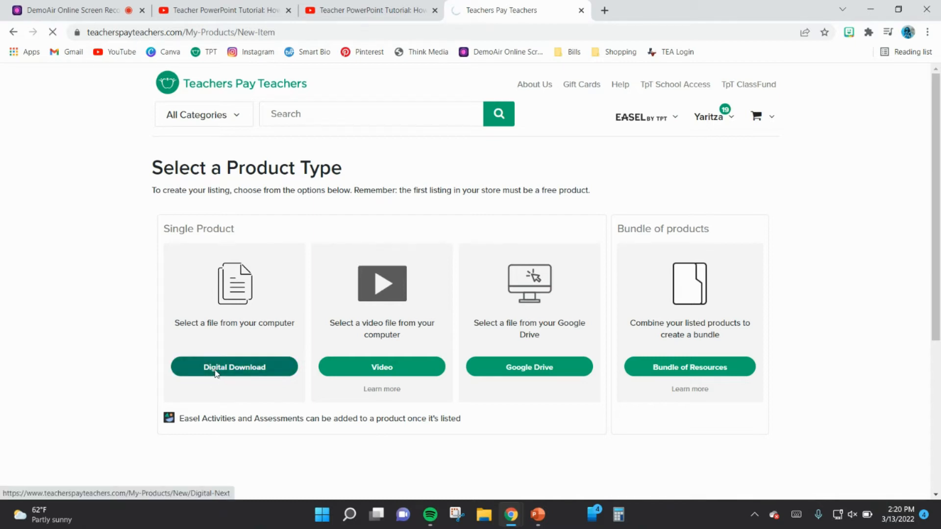
Step: Upload Insect Diagram Graphic Organizers & Writing Templates.pdf from the Downloads folder as the downloadable file
left_click(478, 371)
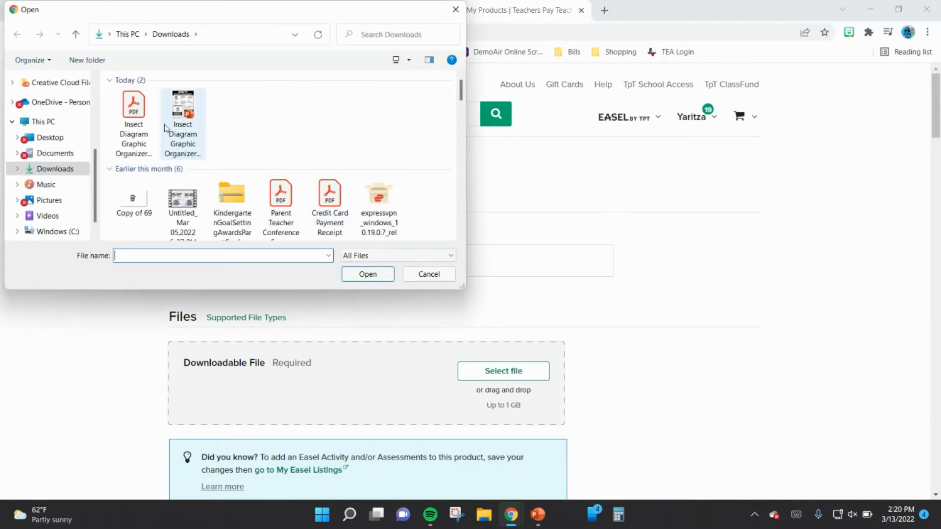
left_click(150, 132)
left_click(367, 274)
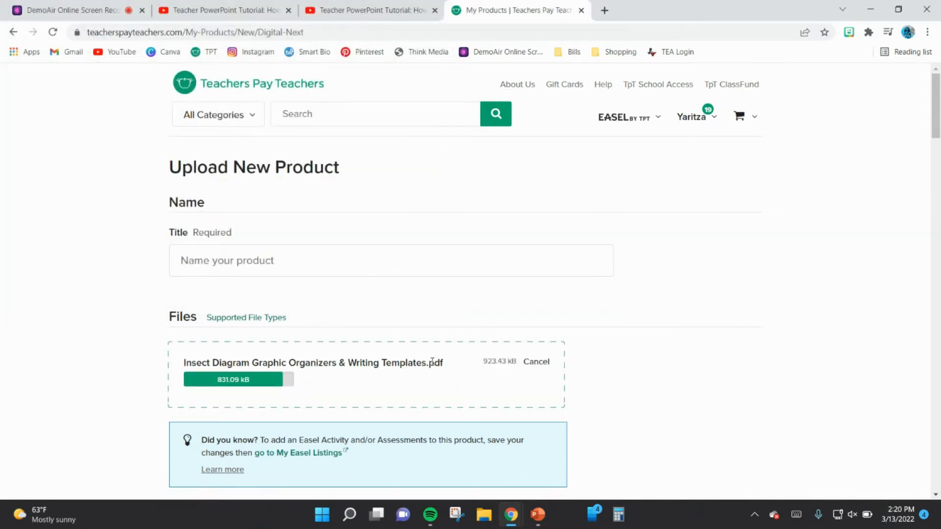
Step: Title the product "Insect Diagram Graphic Organizers & Writing Templates"
left_click(295, 267)
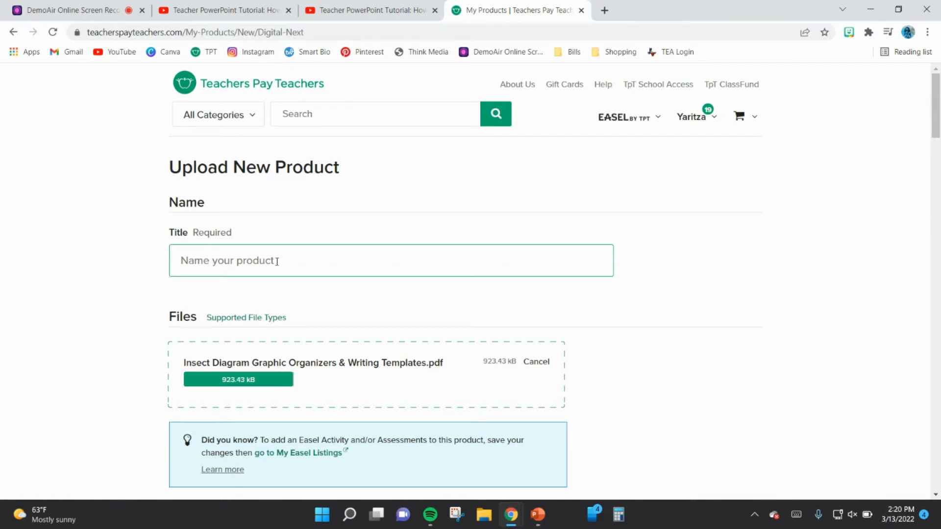
left_click(276, 261)
type("Insect Diagram")
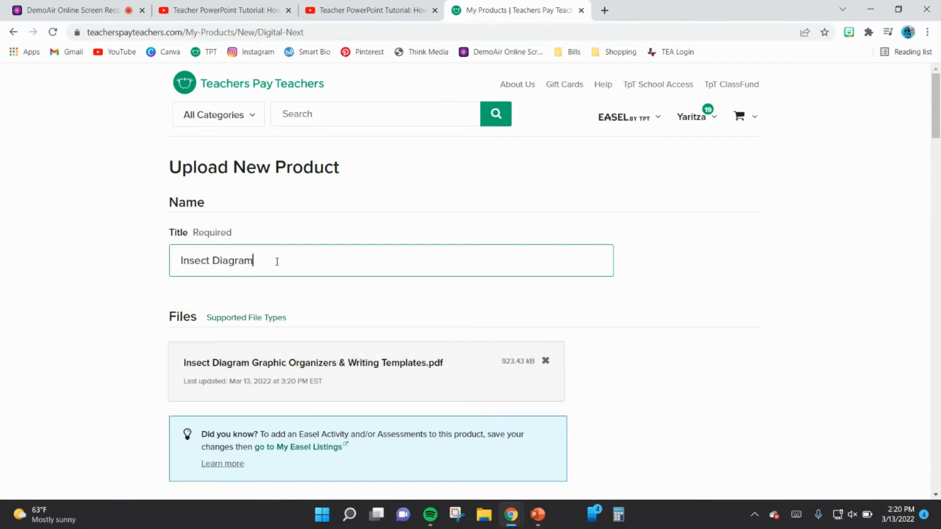
type(" Graphic Organizers & Writing Templates")
Step: Open all auto-generated thumbnails and remove the "Thank You" page from the selected ones
scroll(412, 284, "down", 2)
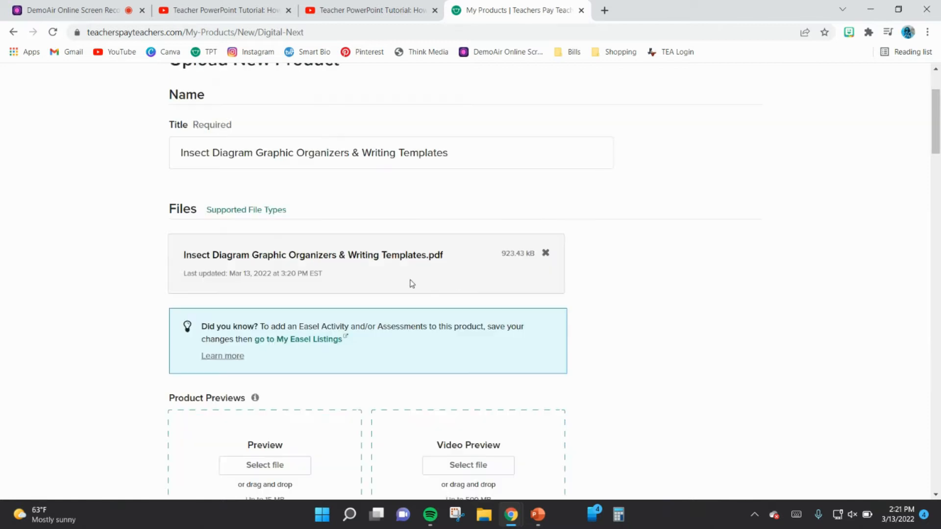
scroll(673, 359, "down", 3)
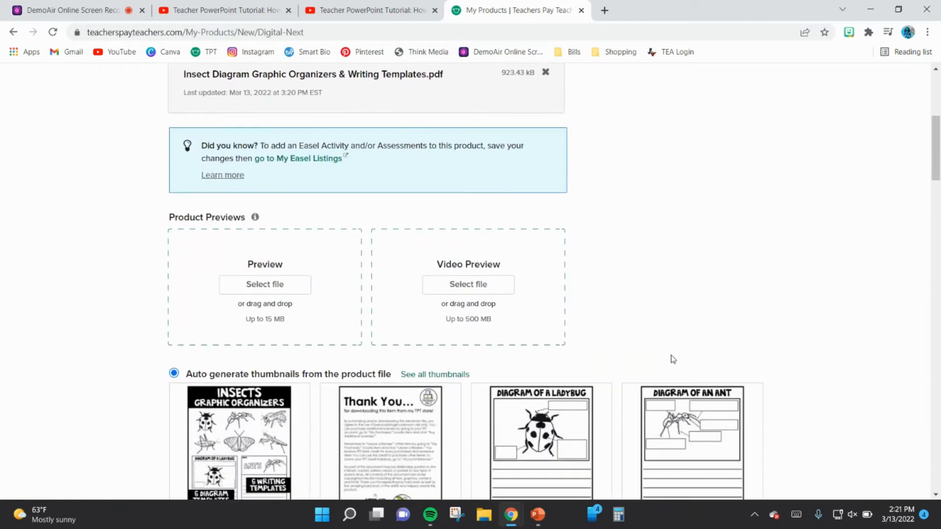
scroll(662, 308, "down", 2)
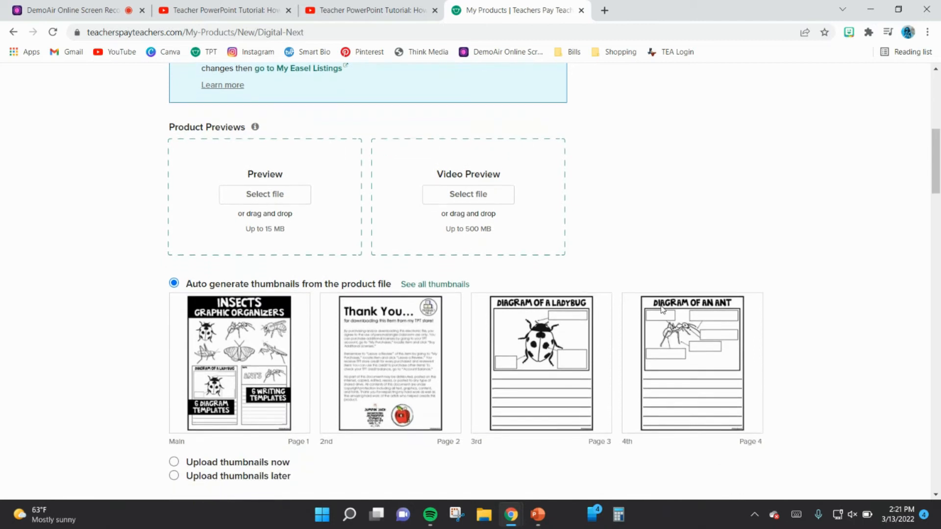
scroll(662, 309, "down", 1)
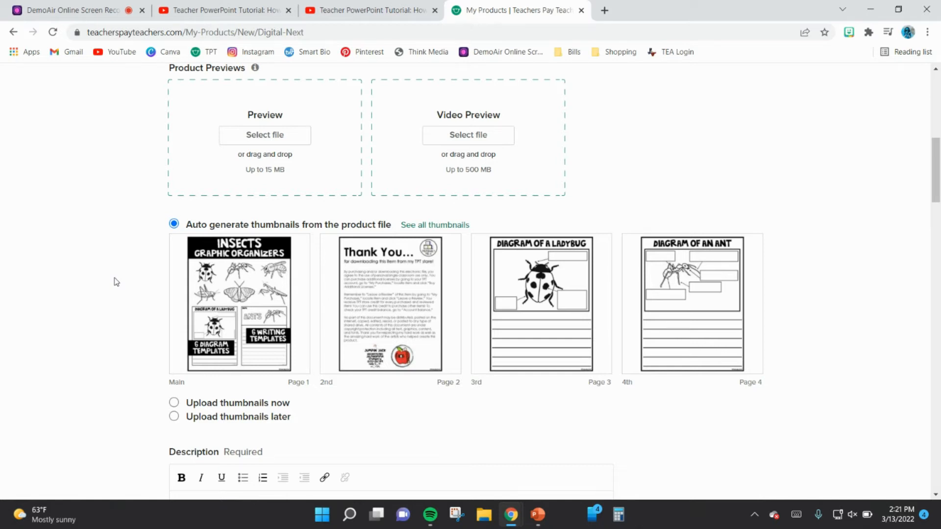
left_click(413, 226)
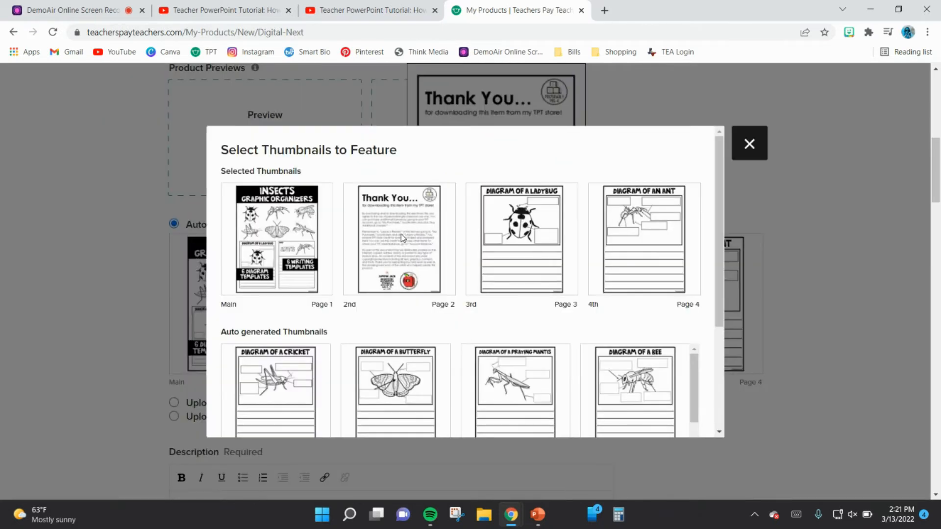
left_click(401, 234)
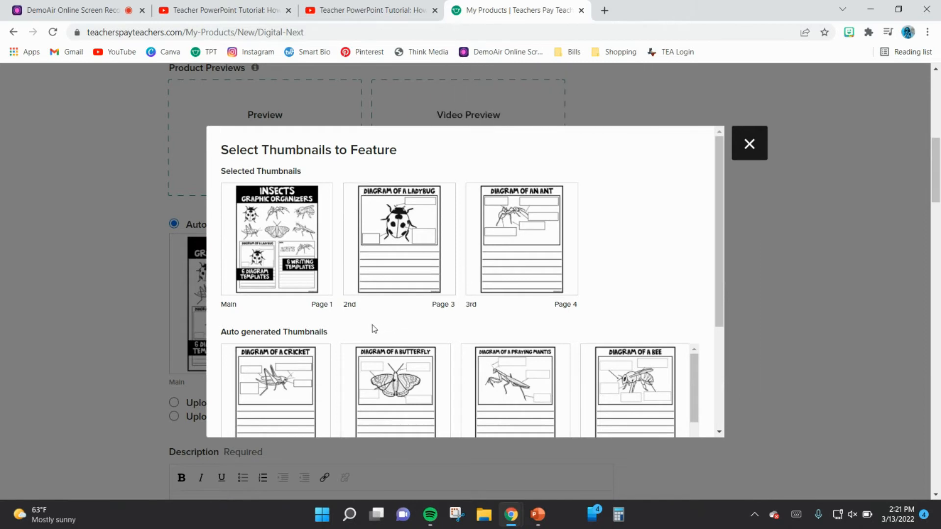
Step: Replace the ant diagram thumbnail with the "Ants" writing template from page 10 and save the thumbnail selection
scroll(353, 359, "down", 5)
left_click_drag(353, 360, 570, 227)
left_click_drag(643, 243, 583, 324)
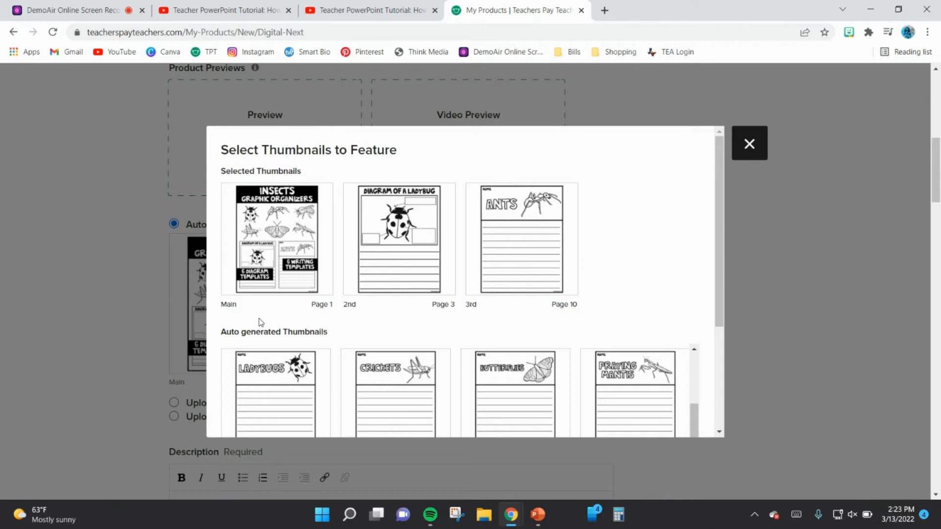
scroll(261, 322, "down", 3)
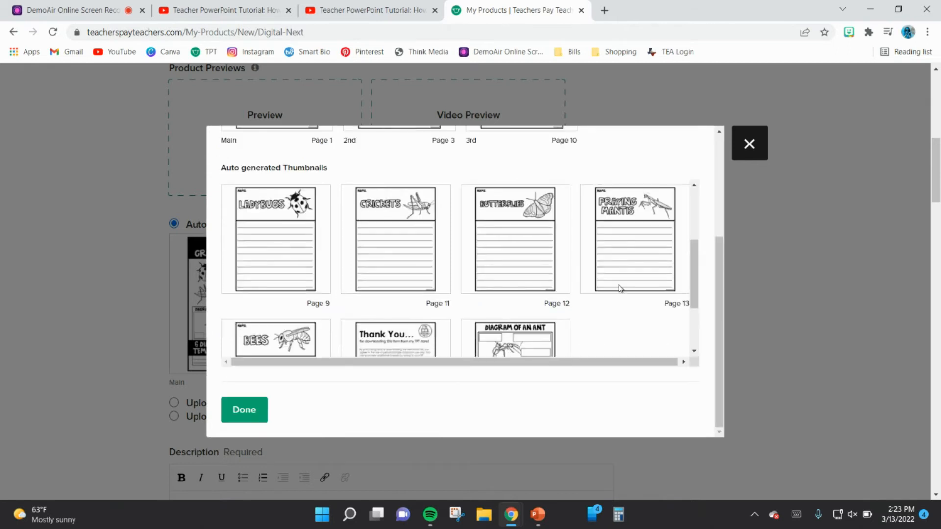
left_click(244, 410)
Step: Write the description's opening sentence: "These graphic organizers are a great tool for beginning writers learning about non-fiction text features, such as diagrams."
scroll(98, 220, "down", 3)
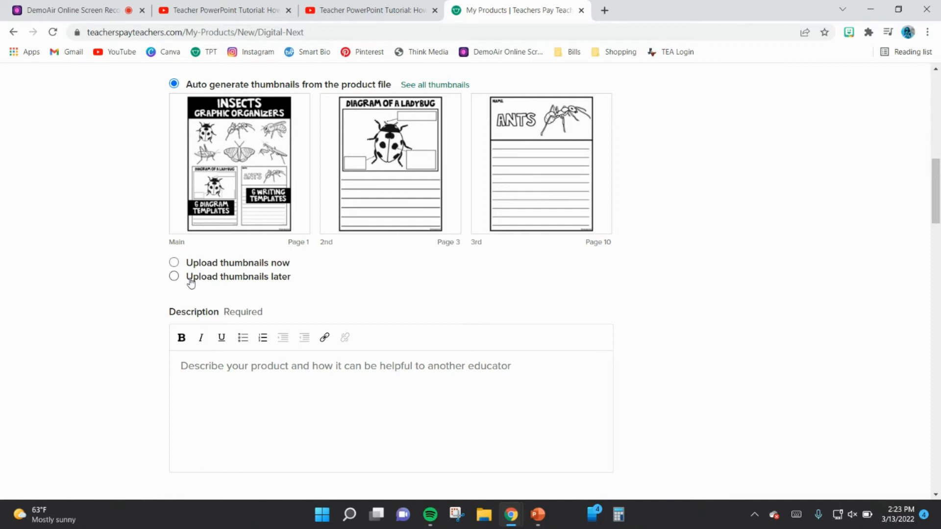
scroll(691, 369, "down", 3)
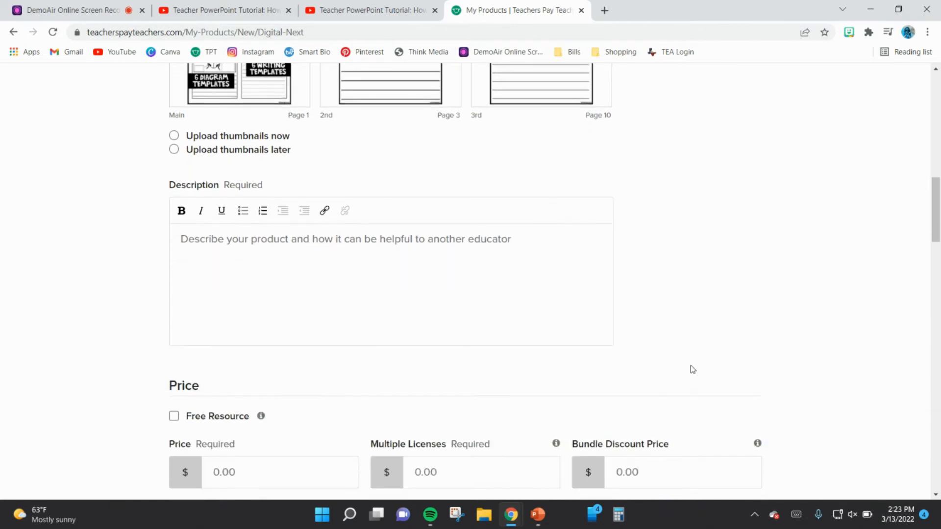
left_click(180, 218)
left_click(102, 221)
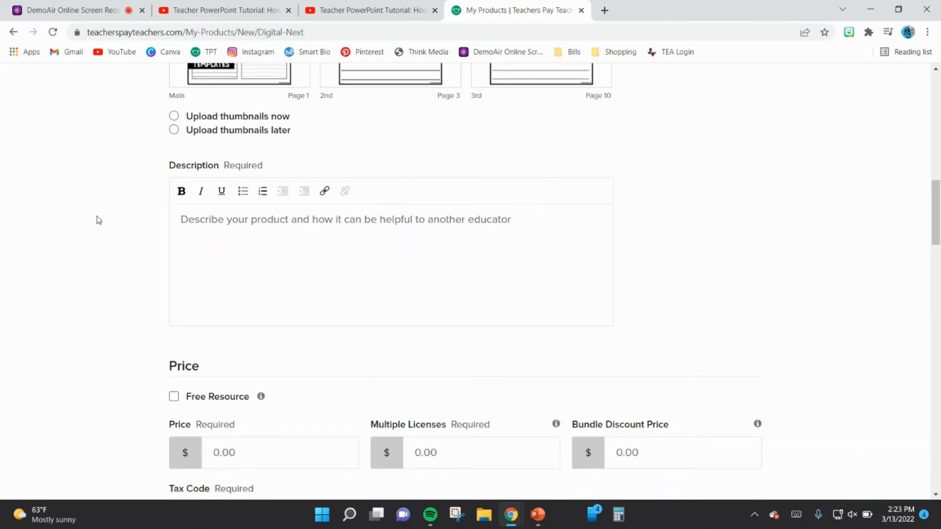
scroll(96, 218, "up", 1)
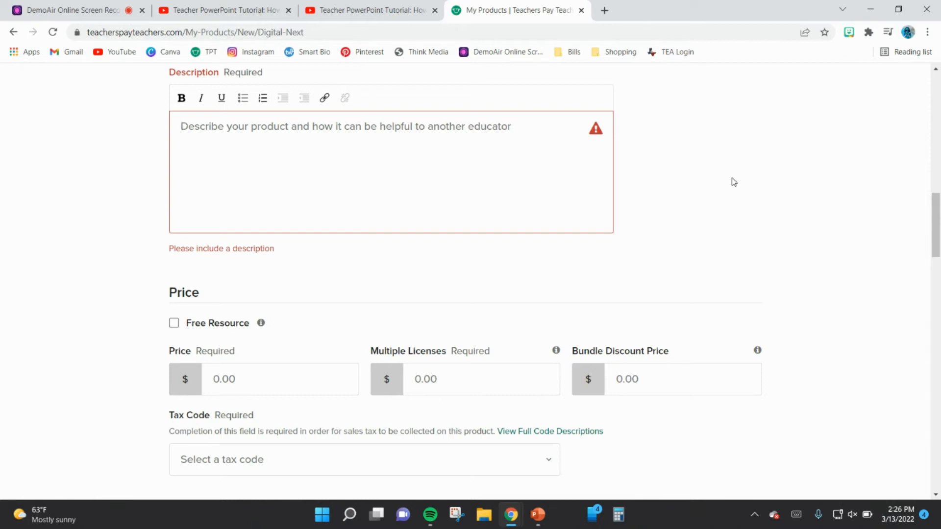
type("These graphic organizers are a great tool for beginning writers learning about non-fiction text features, such as diagrams.")
key("Return")
key("Return")
Step: Add paragraphs on the writing templates for independent research and the 6 insects: ladybugs, ants, praying mantis, butterflies, bees, and crickets
type("T")
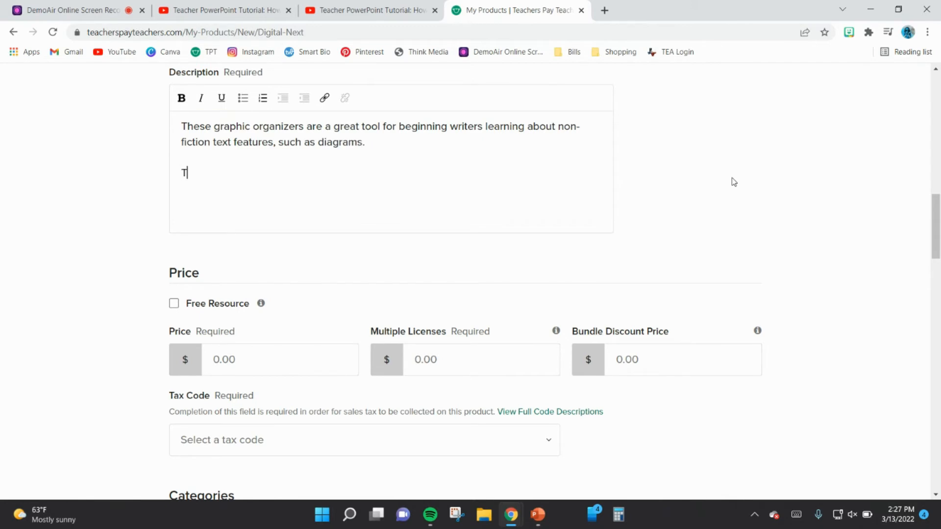
type("his product also includes writing templates that allows for students to complete independent research and record what they learned about.")
key("Return")
key("Return")
type("The 6 insects includes are: ladybugs, ants, praying mantis, butterflies, bees, and crickets.")
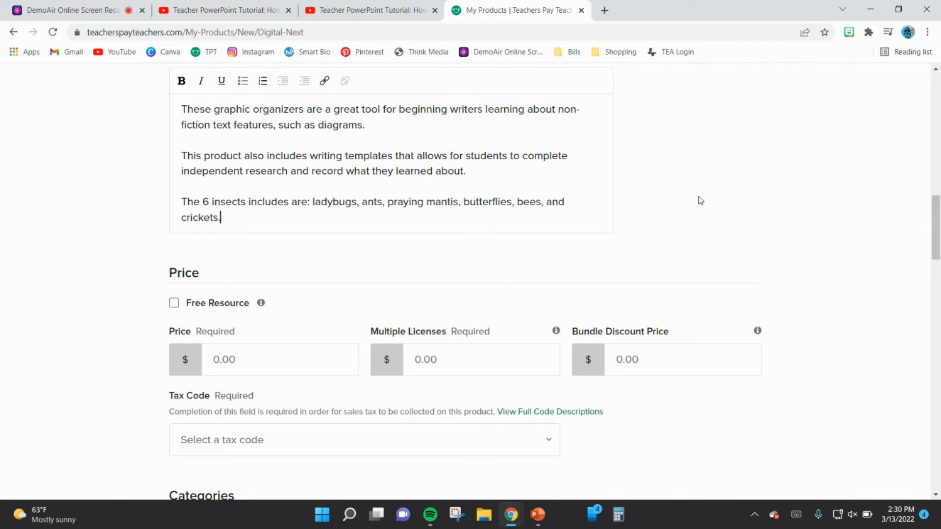
Step: Add a closing line to the description reading "If you like this product, check out my Polar Animals"
key("Return")
type("If you like this product, check out")
Step: Open the store's Arctic & Polar Animals Graphic Organizers & Writing Templates product in a new browser tab and copy its title
key("ctrl+t")
left_click(196, 52)
scroll(778, 300, "down", 20)
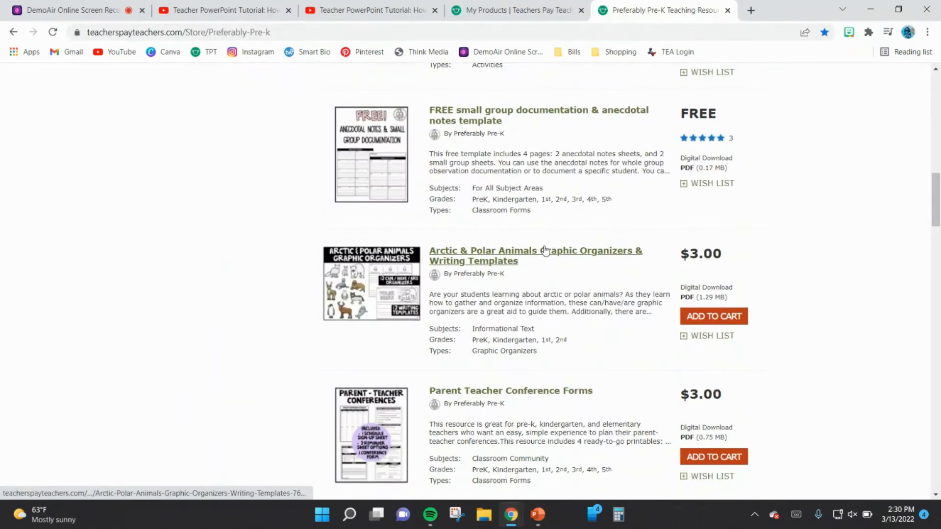
left_click(545, 250)
left_click_drag(224, 250, 140, 226)
right_click(140, 228)
left_click(154, 237)
Step: Replace "Polar Animals" in the description's closing line with the copied product title
left_click(500, 10)
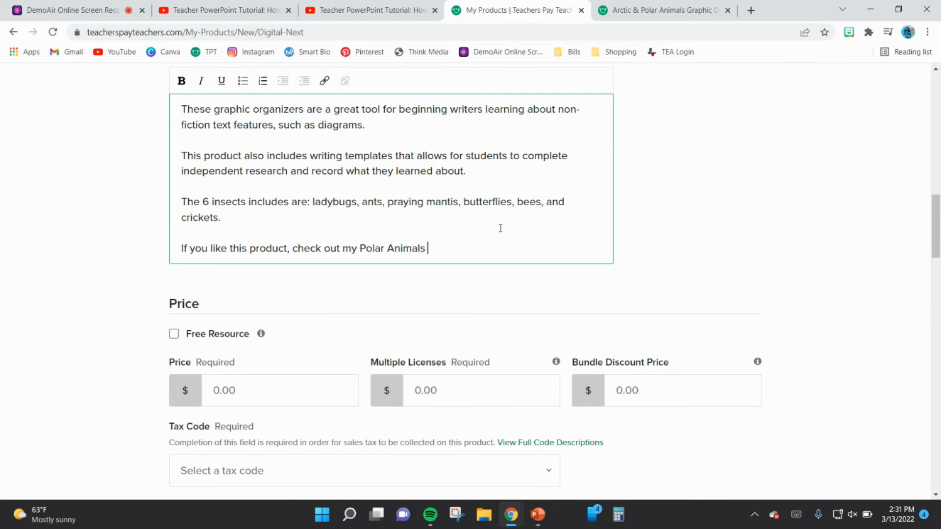
left_click_drag(450, 252, 359, 250)
right_click(360, 250)
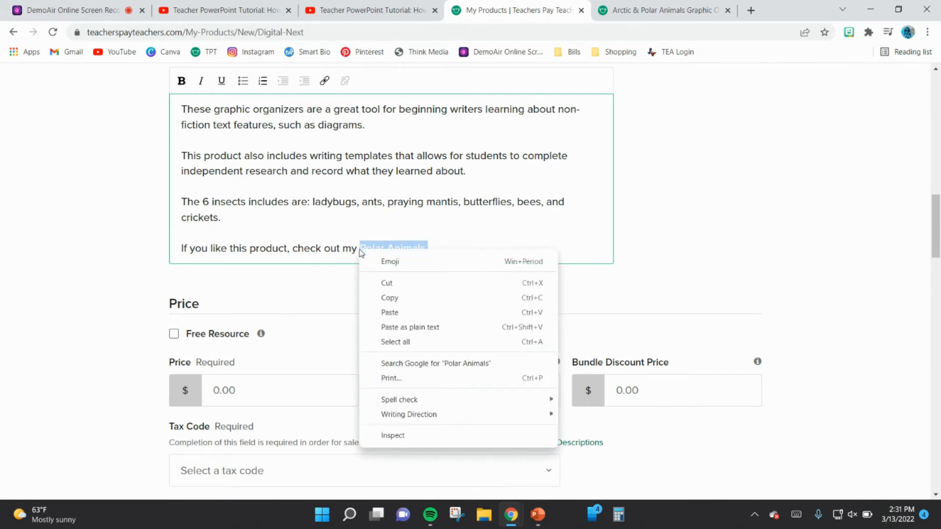
left_click(382, 311)
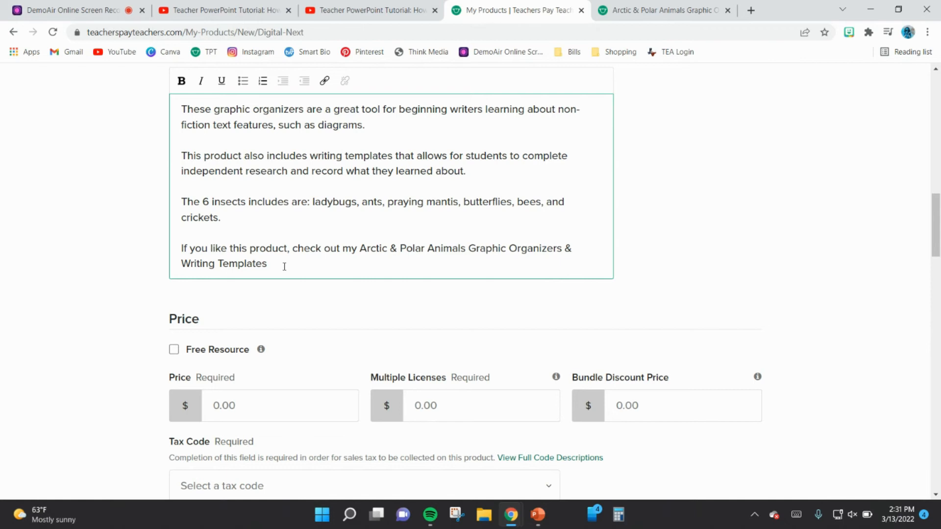
Step: Link the Arctic & Polar Animals product title in the description to the web address of its product page
left_click_drag(284, 266, 360, 248)
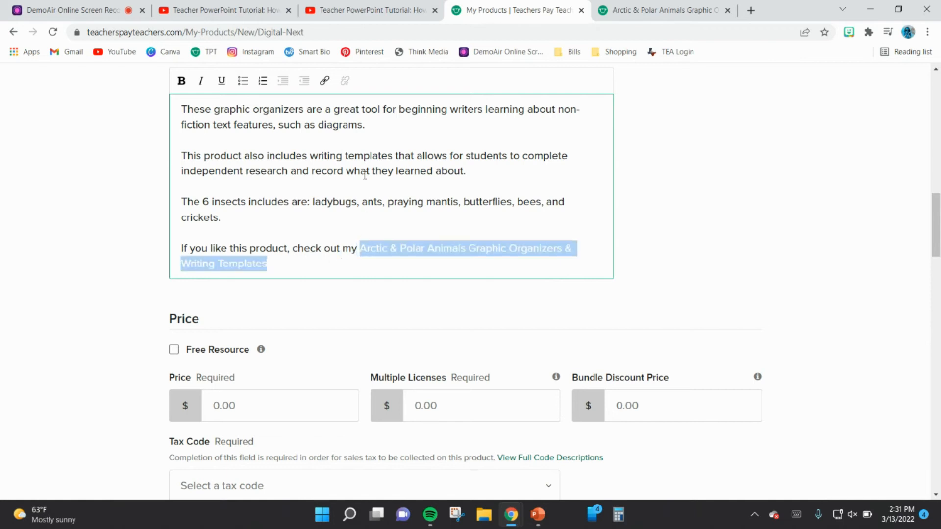
left_click(326, 82)
left_click(621, 16)
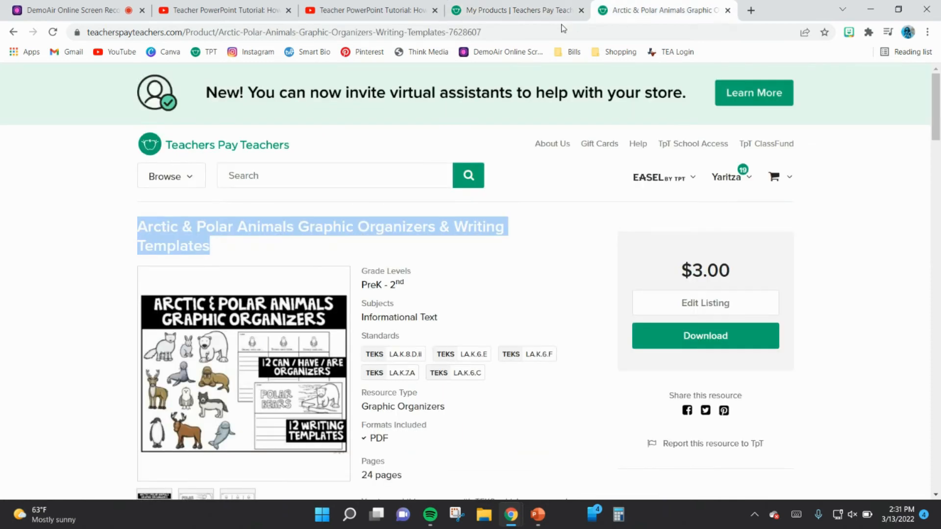
left_click(536, 32)
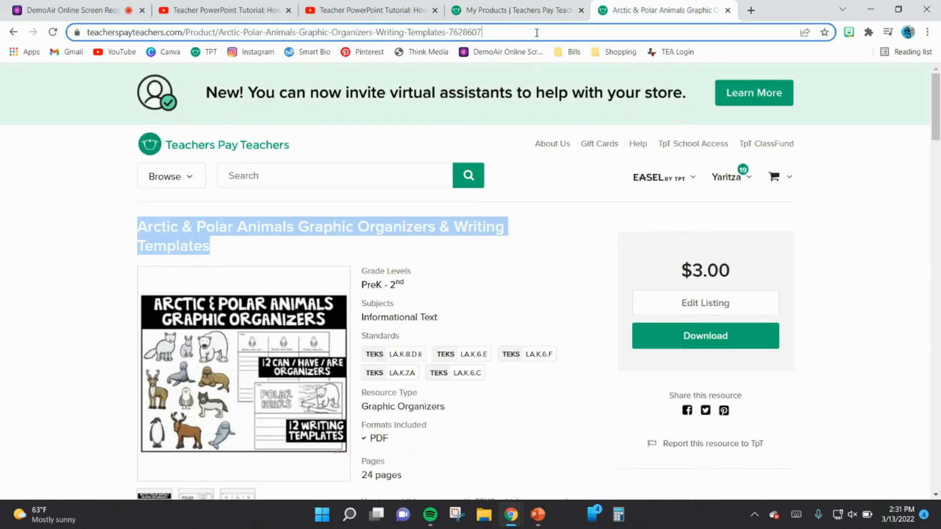
right_click(536, 32)
left_click(564, 122)
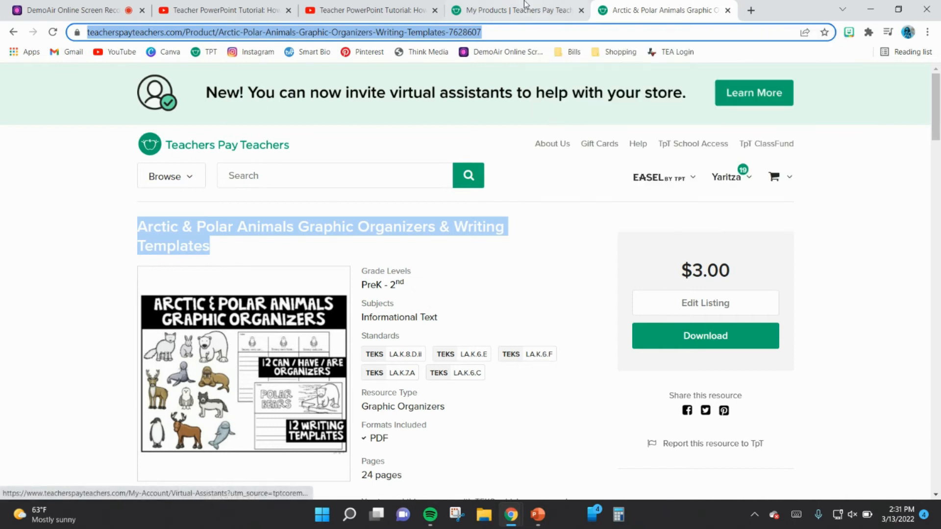
left_click(527, 8)
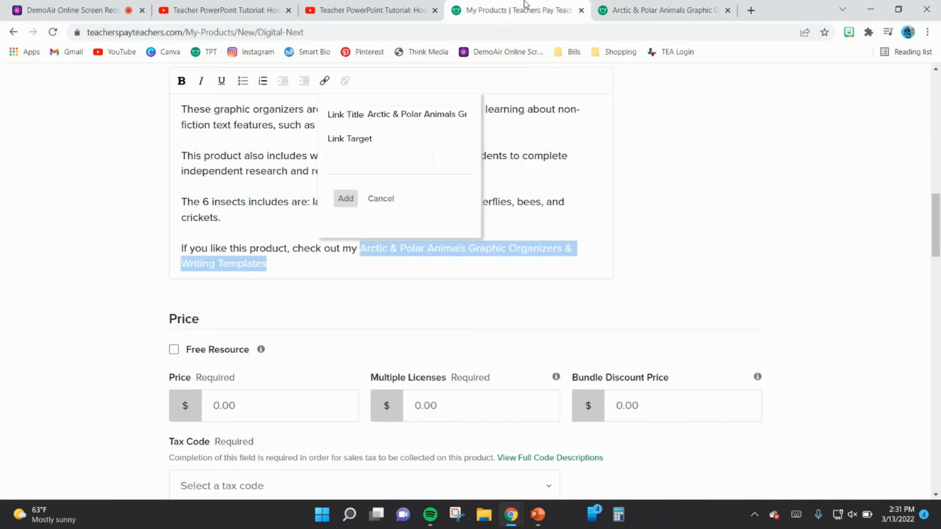
left_click(376, 161)
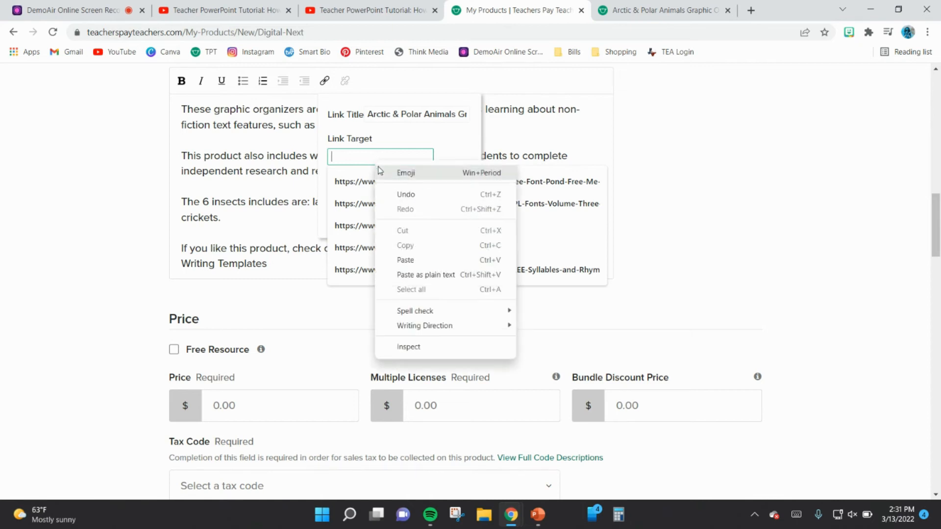
left_click(399, 260)
left_click(344, 197)
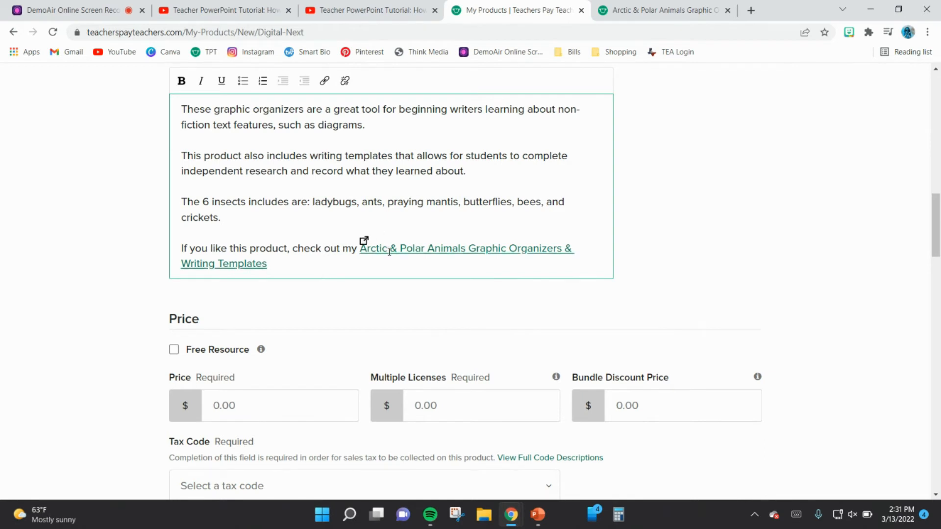
left_click(638, 13)
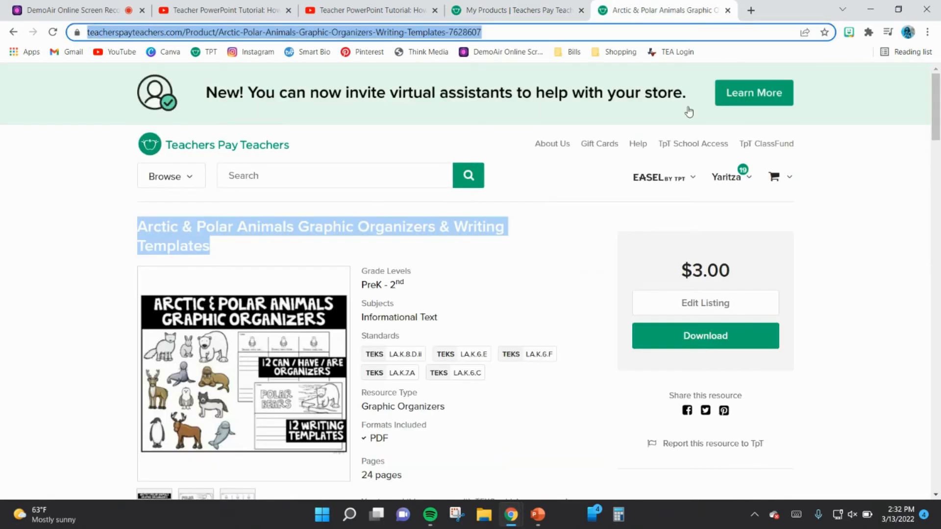
left_click(524, 5)
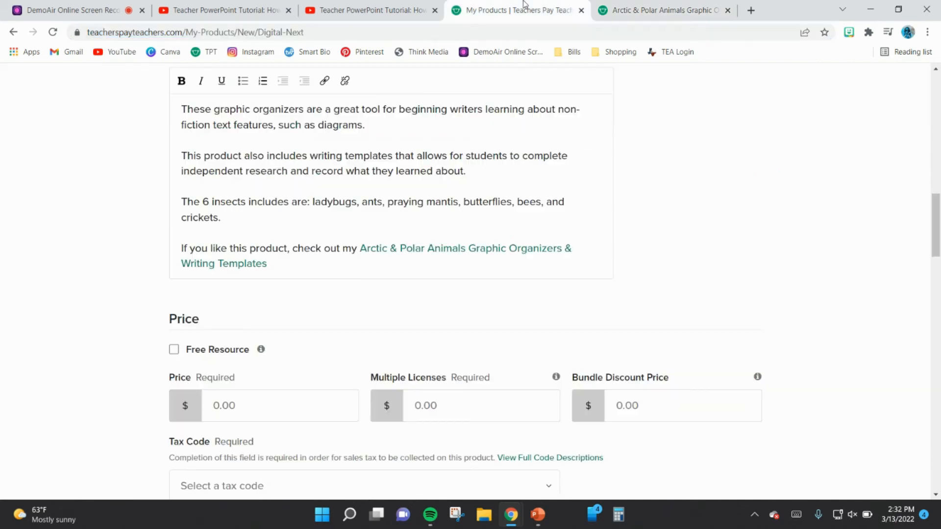
scroll(636, 254, "down", 5)
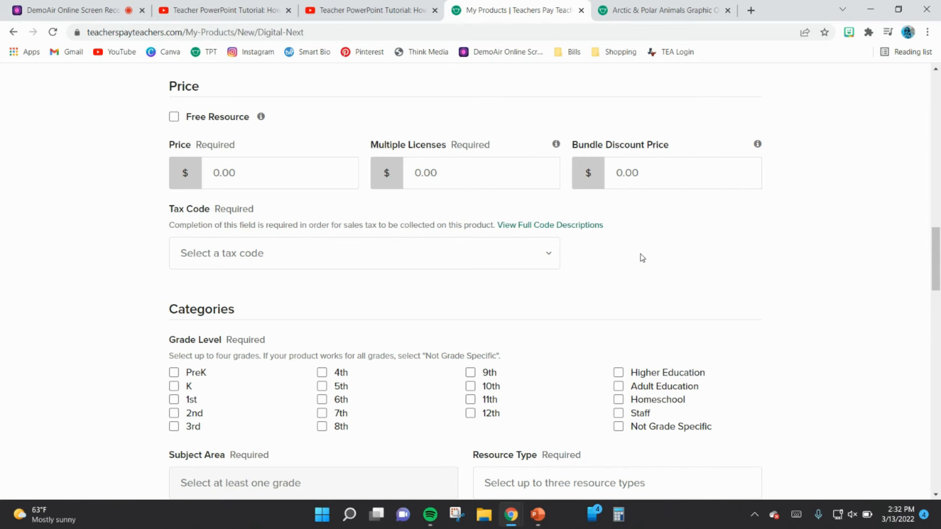
Step: Set the product price to $2.00 and the tax code to Digital Images - Streaming / Electronic Download
left_click(213, 173)
type("2.00")
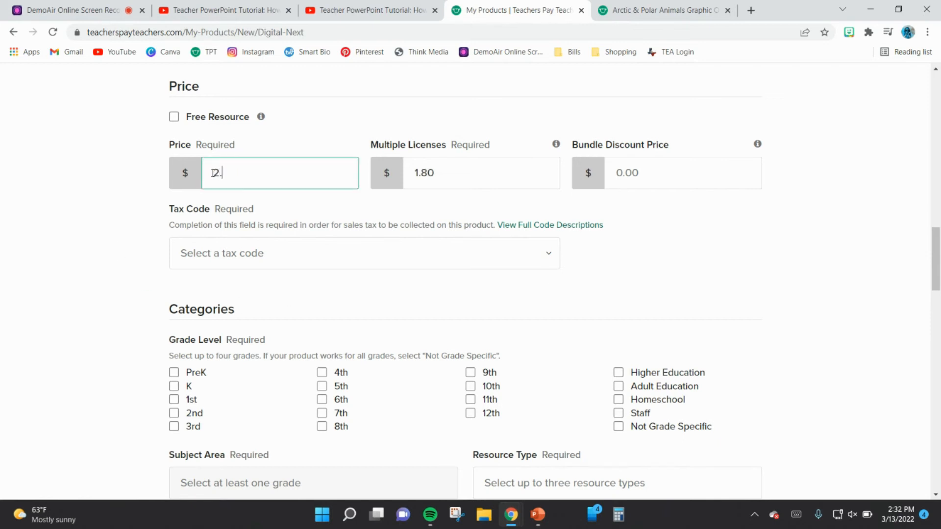
left_click(308, 137)
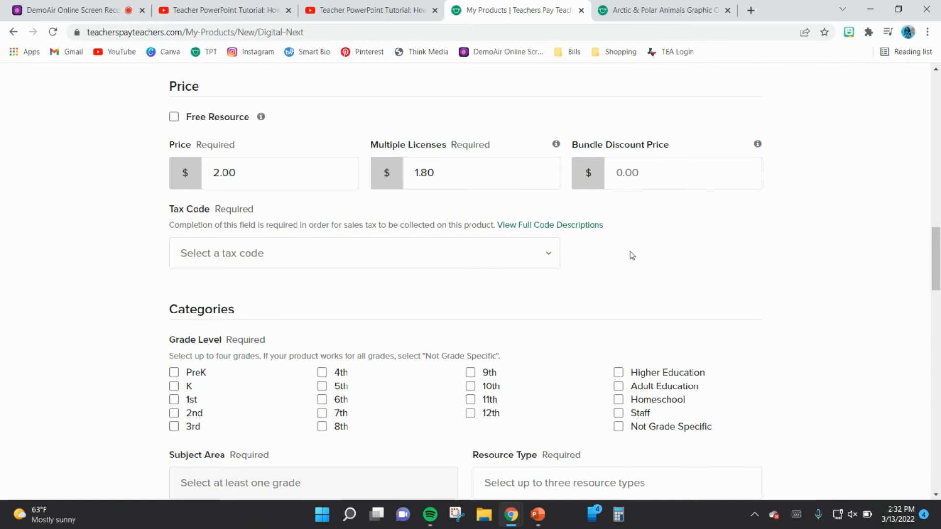
scroll(632, 255, "down", 1)
left_click(539, 249)
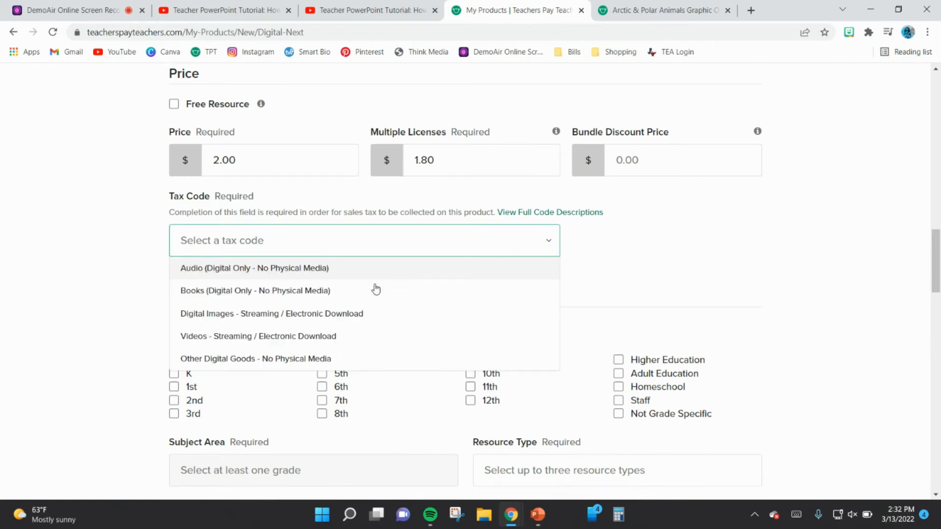
left_click(329, 316)
left_click(730, 367)
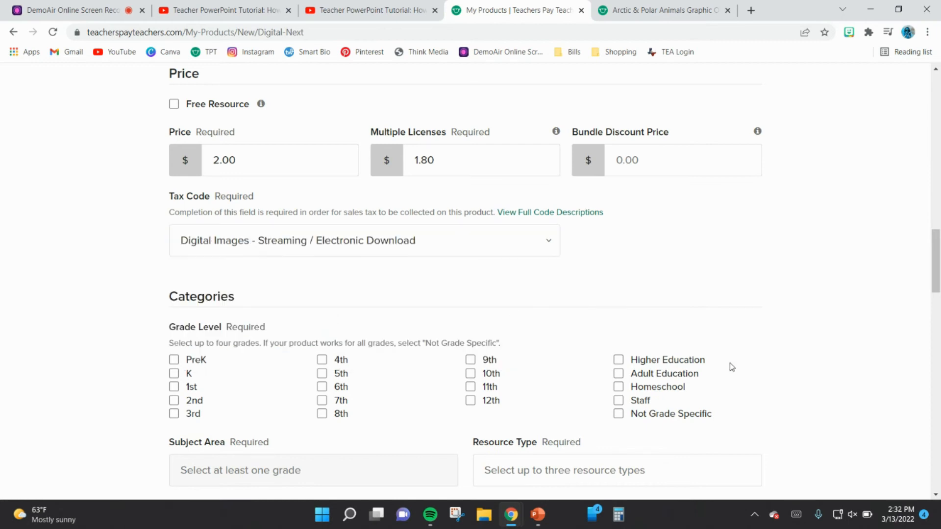
Step: Select K, 1st and 2nd as the product's grade levels
scroll(730, 366, "down", 3)
scroll(731, 367, "down", 2)
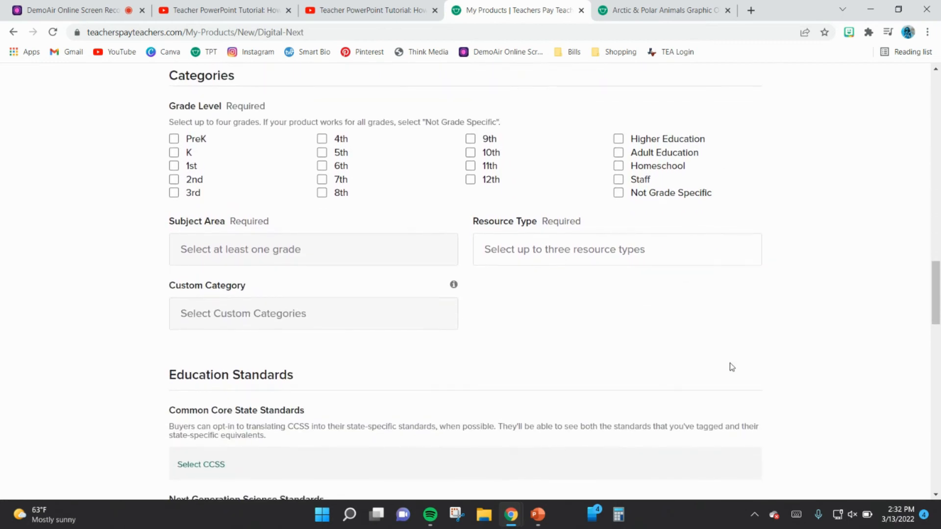
left_click(175, 154)
left_click(174, 166)
left_click(174, 180)
right_click(125, 228)
left_click(124, 227)
Step: Set the subject area to Informational Text and the resource type to Graphic Organizers
left_click(202, 248)
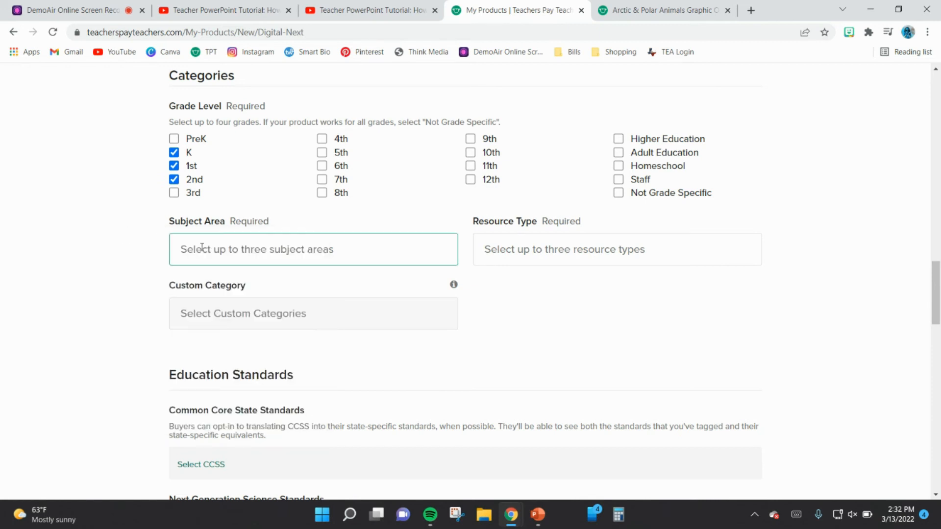
scroll(260, 365, "down", 9)
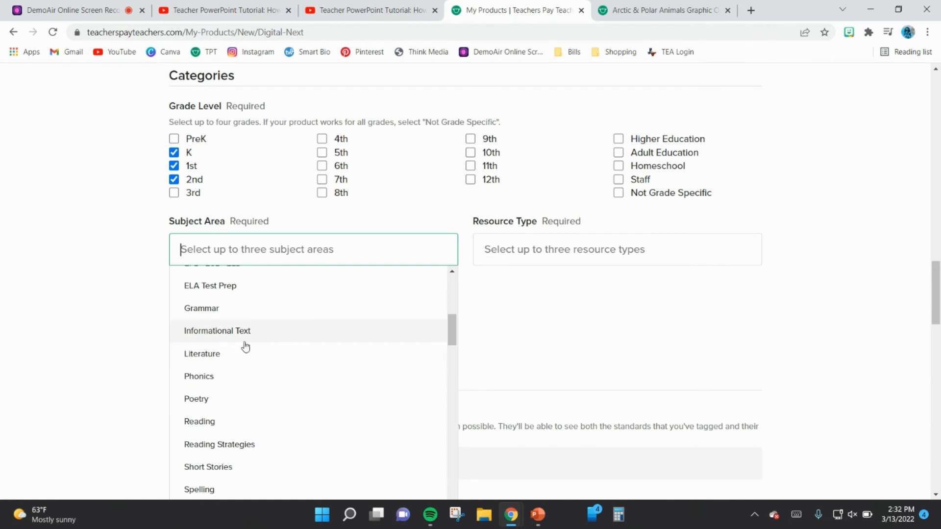
left_click(241, 332)
left_click(567, 258)
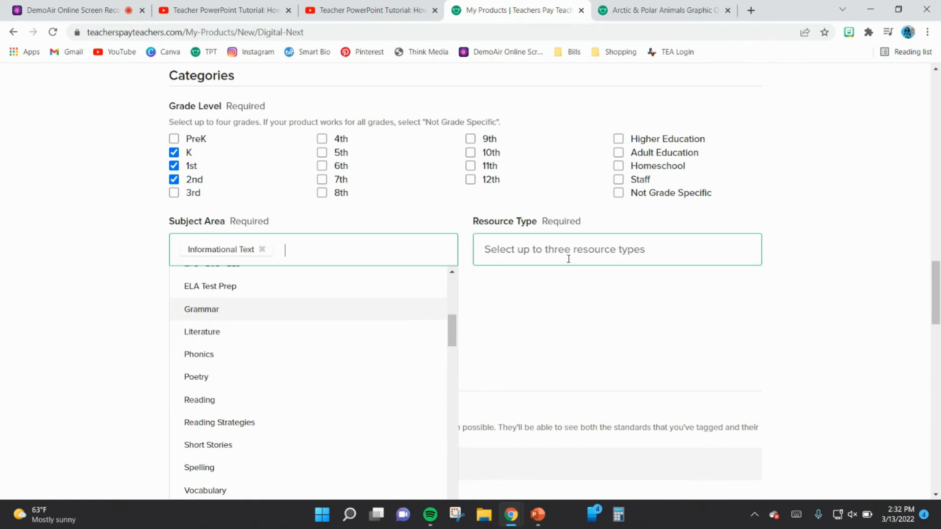
scroll(566, 343, "down", 7)
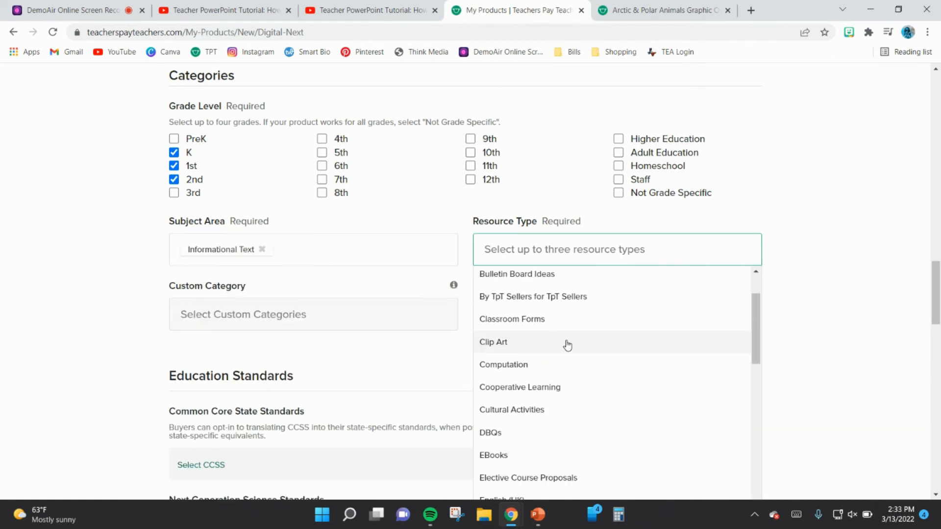
scroll(566, 345, "down", 3)
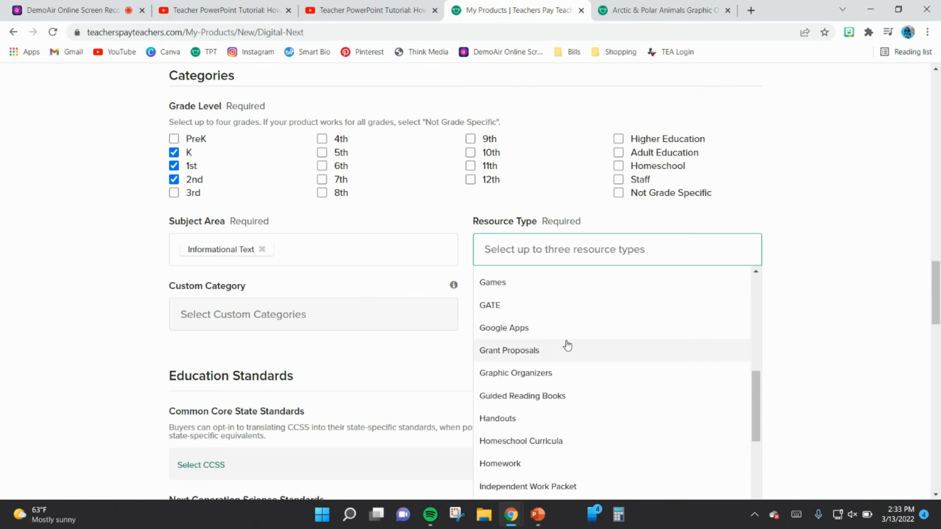
left_click(532, 362)
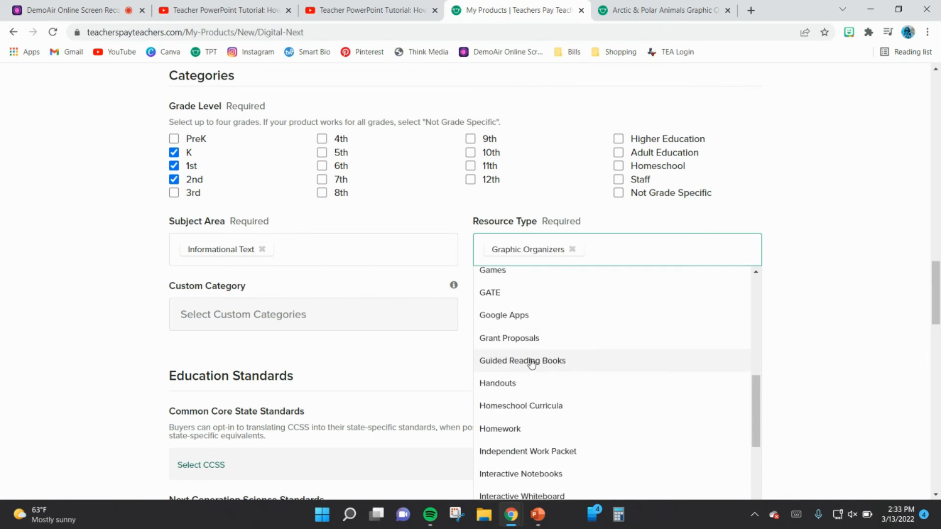
left_click(897, 257)
Step: Tag the product with the Kindergarten ELA Texas standards LA.K.5.C and LA.K.5.G
scroll(153, 194, "down", 2)
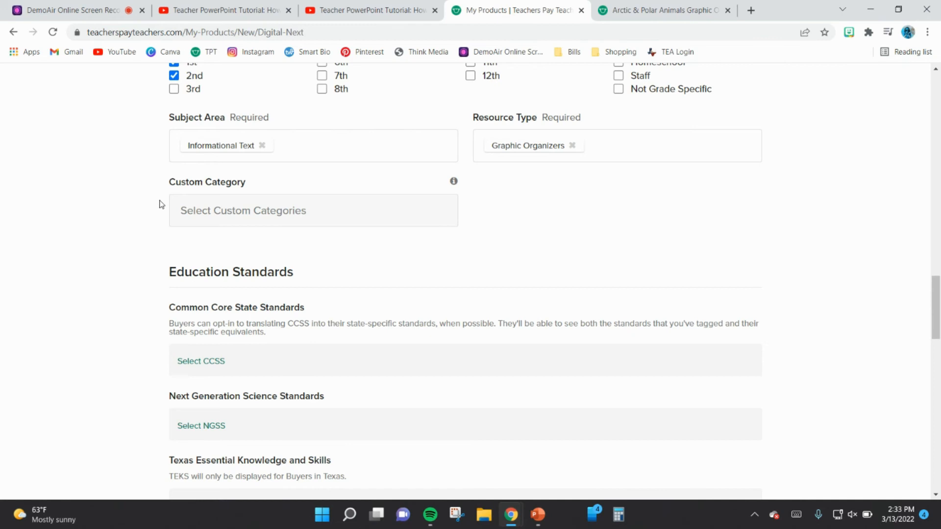
scroll(145, 240, "down", 2)
scroll(145, 238, "down", 2)
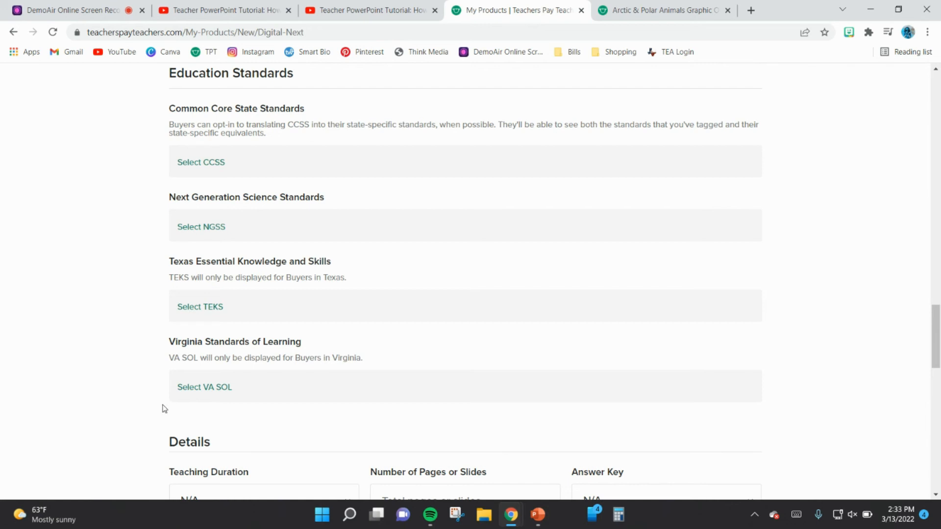
left_click(194, 307)
left_click(367, 166)
left_click(249, 166)
scroll(393, 309, "down", 15)
scroll(384, 289, "down", 15)
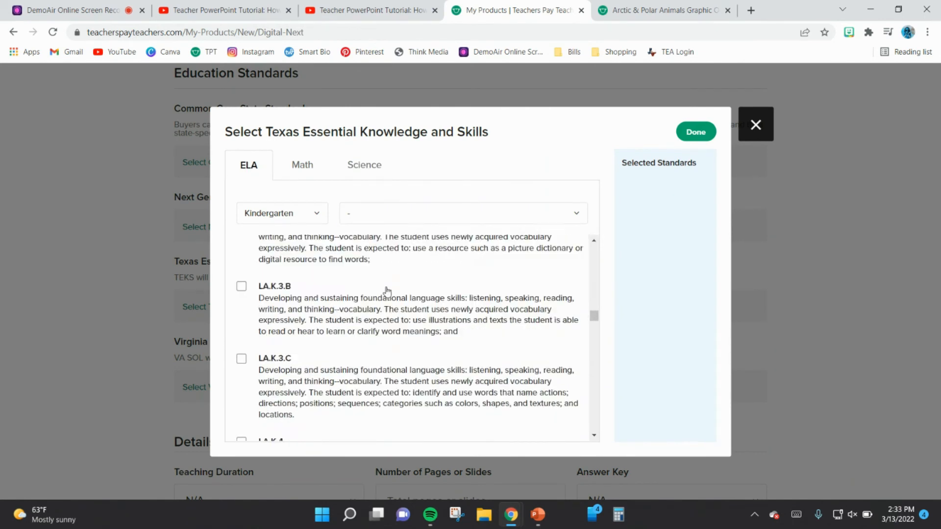
left_click(241, 254)
scroll(267, 301, "down", 5)
left_click(241, 257)
left_click(151, 310)
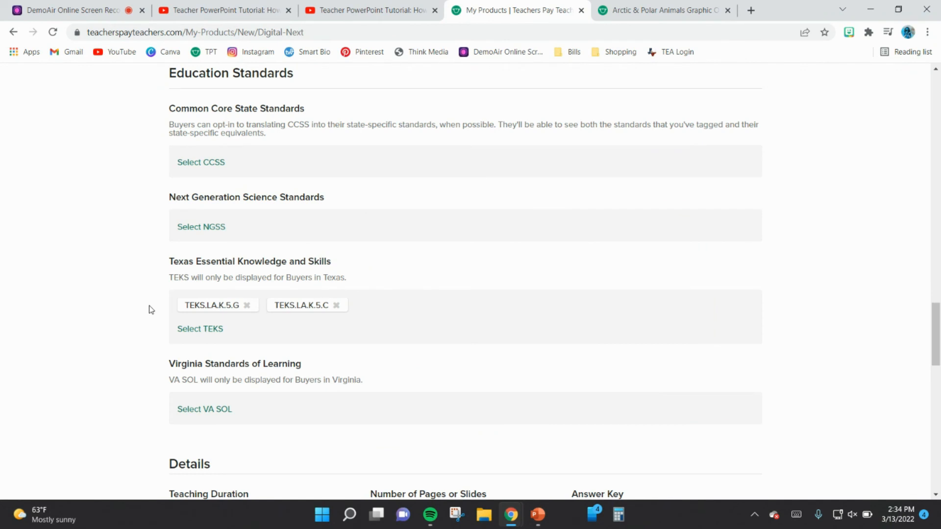
Step: Enter 12 as the number of pages or slides in the product details
scroll(151, 309, "down", 3)
scroll(151, 310, "down", 4)
left_click(406, 198)
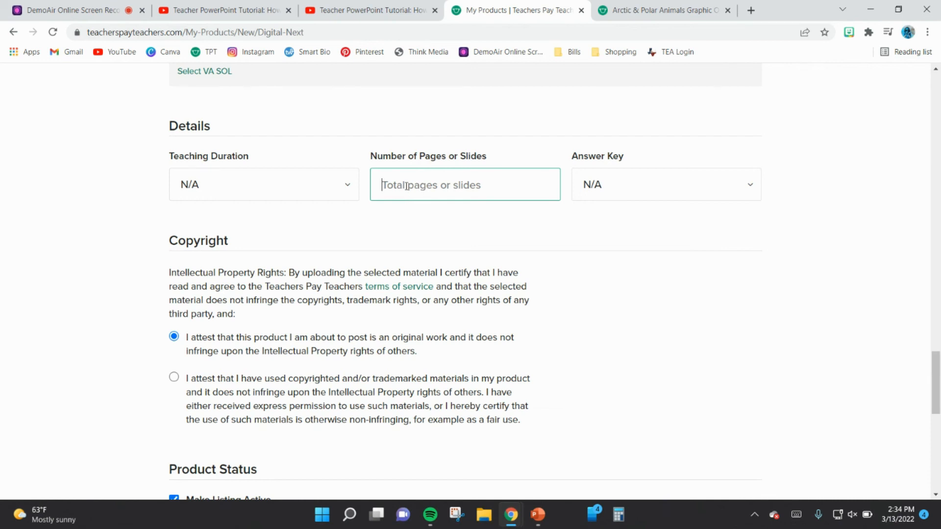
type("12")
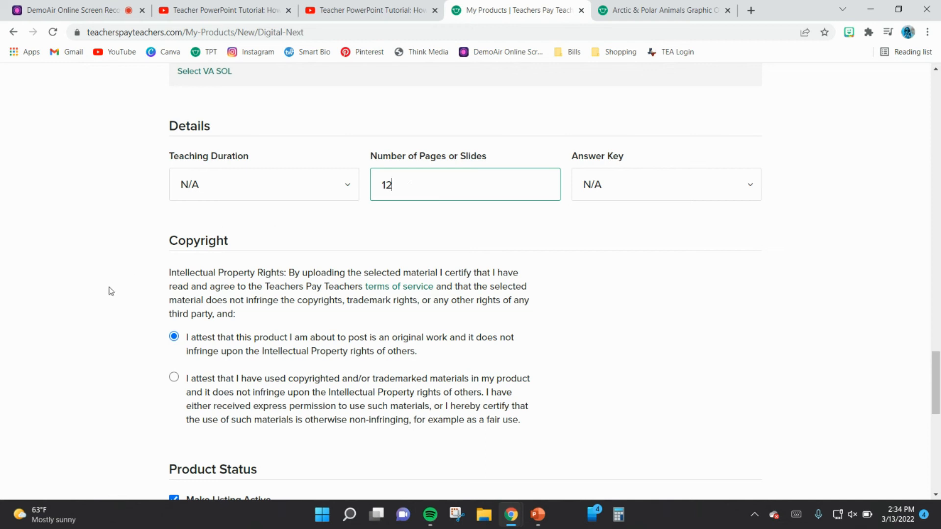
left_click(111, 291)
Step: Choose the copyright statement attesting non-infringing use of copyrighted or trademarked materials and submit the product as an active listing
scroll(111, 291, "down", 1)
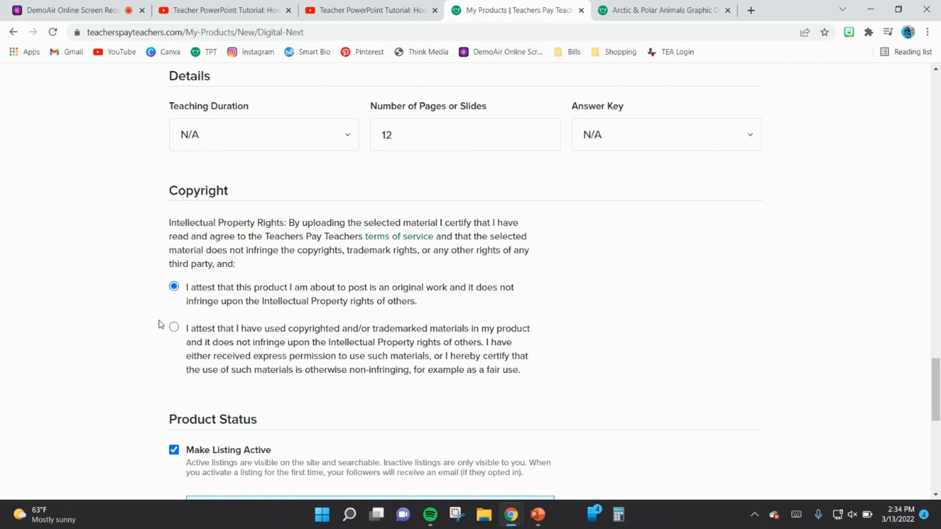
left_click(174, 328)
scroll(152, 373, "down", 4)
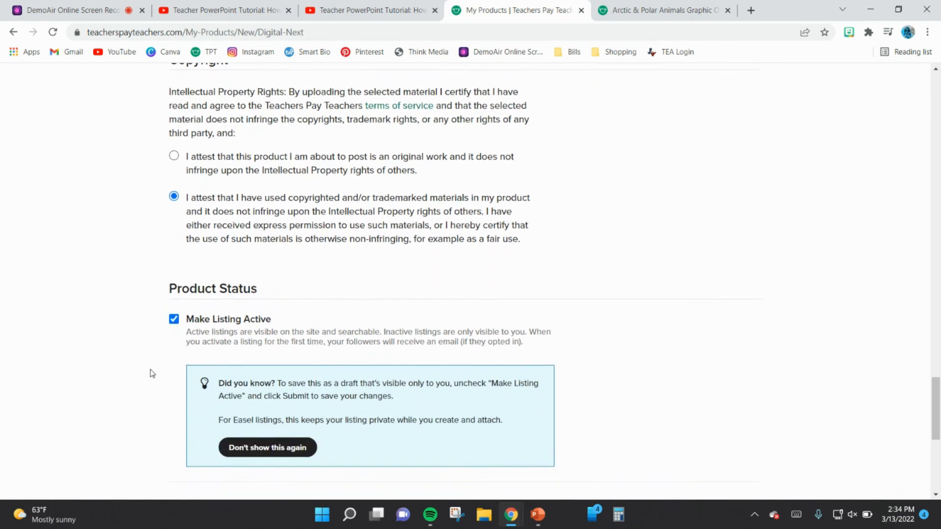
scroll(152, 374, "down", 1)
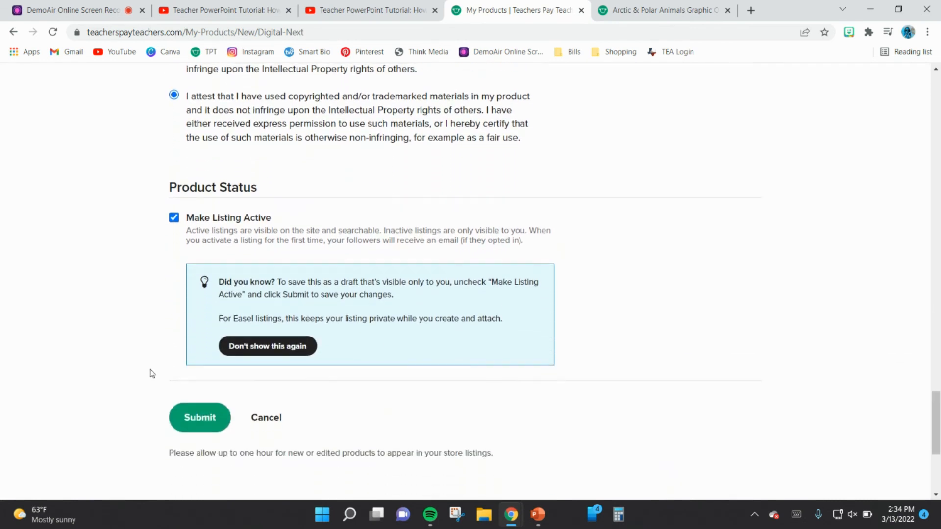
left_click(188, 418)
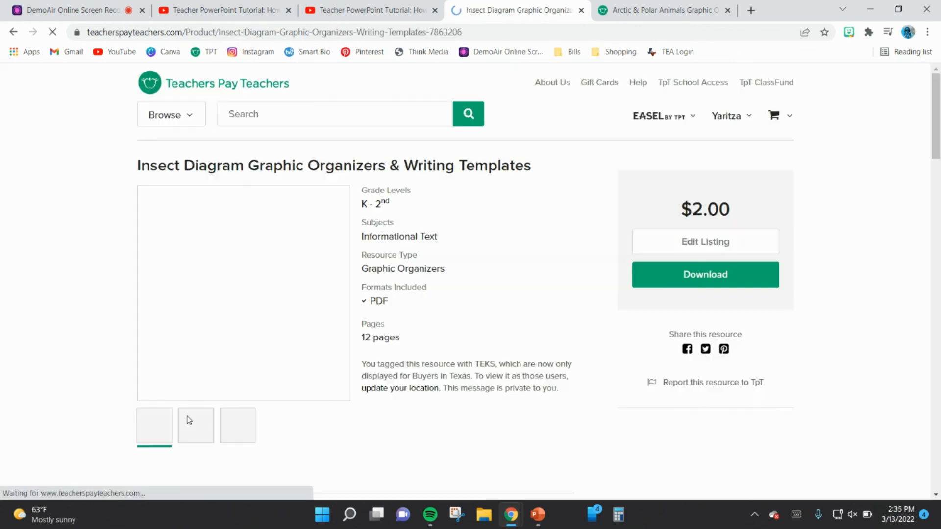
Step: Review the published insect product page, including its thumbnails, details and description
scroll(66, 392, "down", 2)
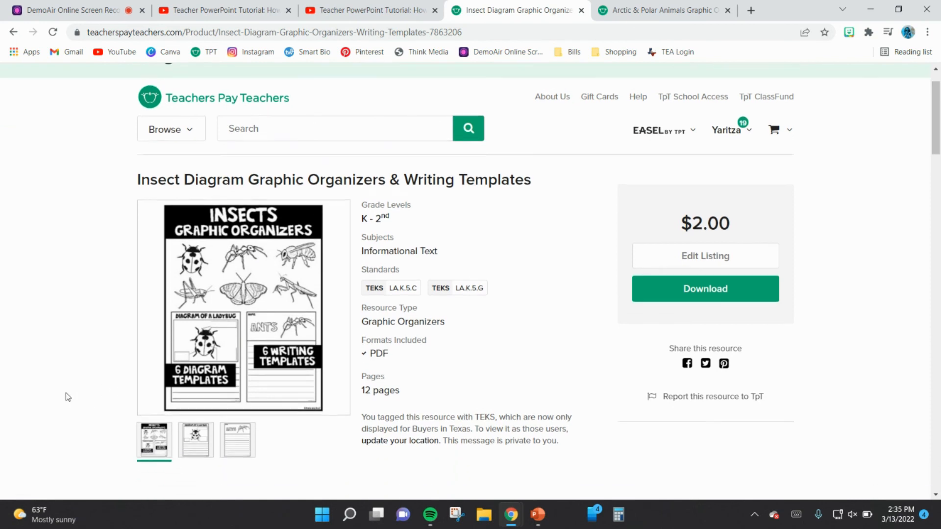
scroll(66, 393, "down", 1)
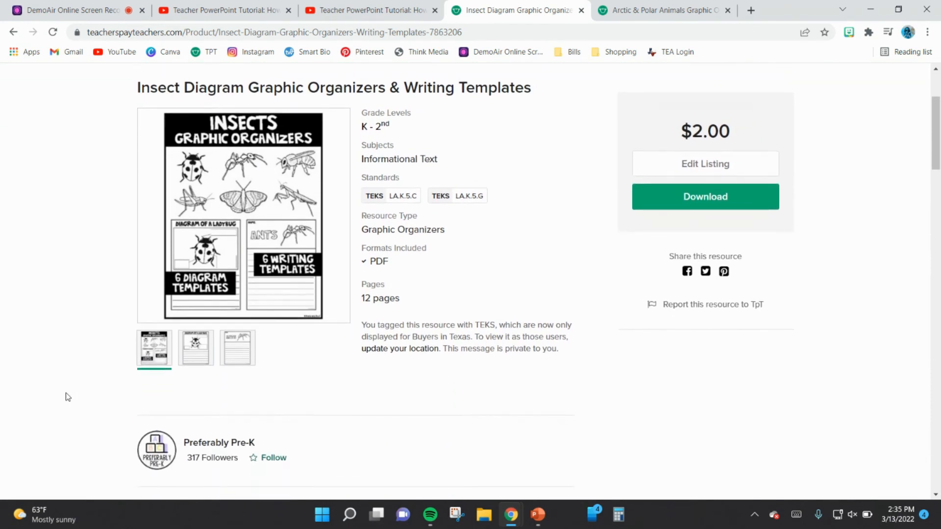
scroll(66, 393, "down", 6)
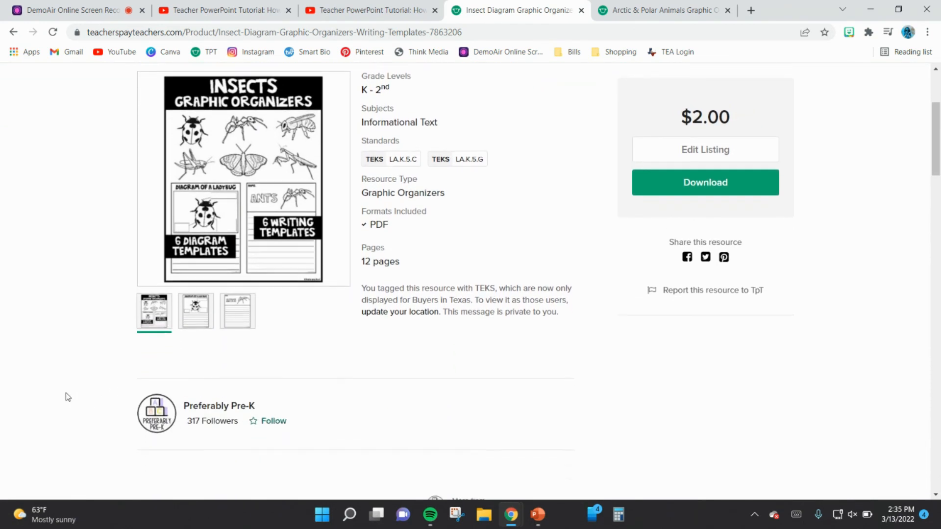
scroll(66, 393, "down", 1)
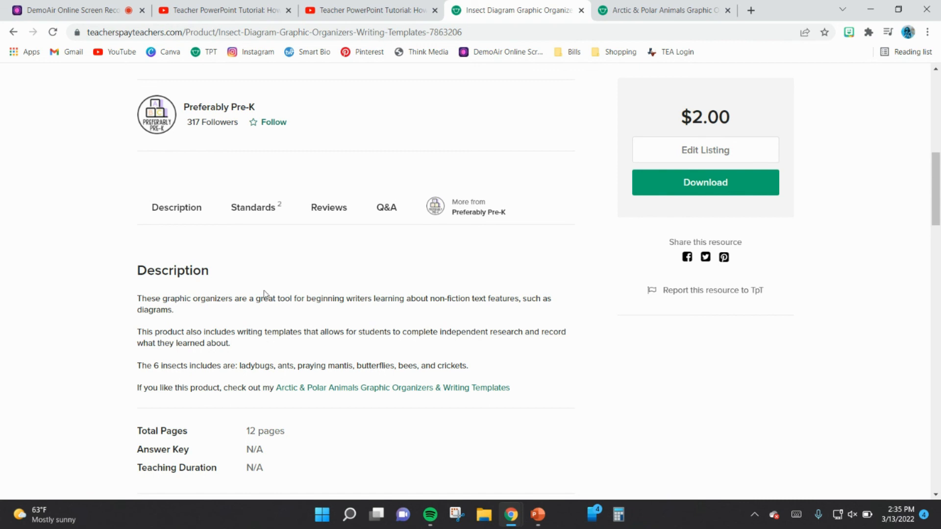
right_click(168, 306)
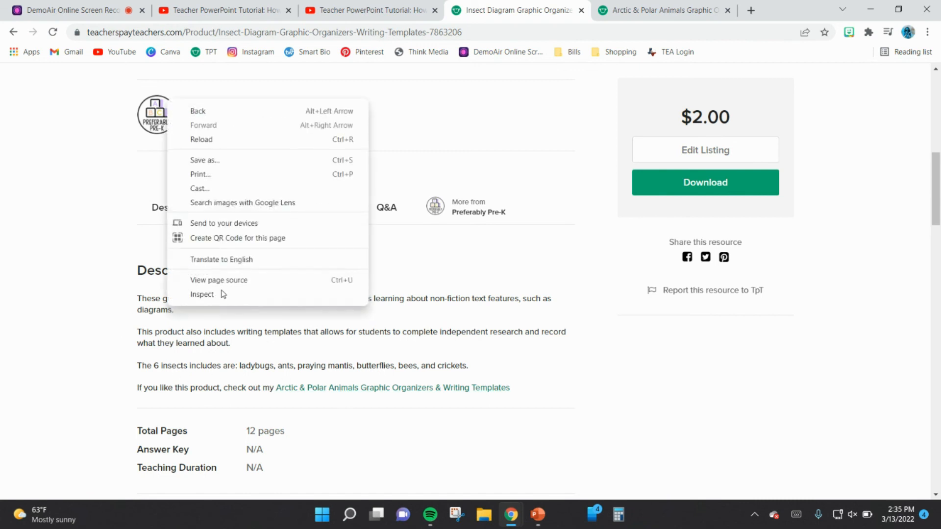
Step: Open the insect listing for editing, review its file, preview, thumbnail, description and price settings, and submit it without changes
left_click(748, 147)
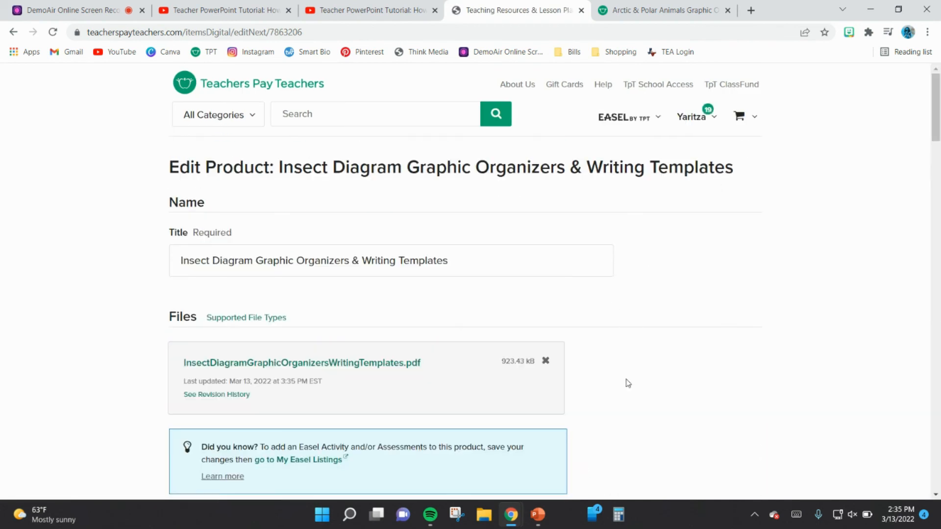
scroll(628, 383, "down", 10)
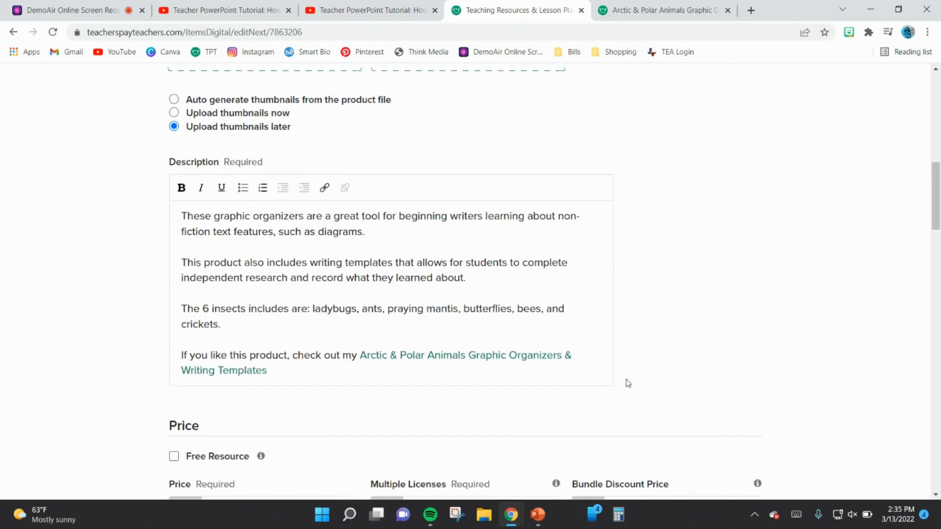
scroll(628, 382, "up", 6)
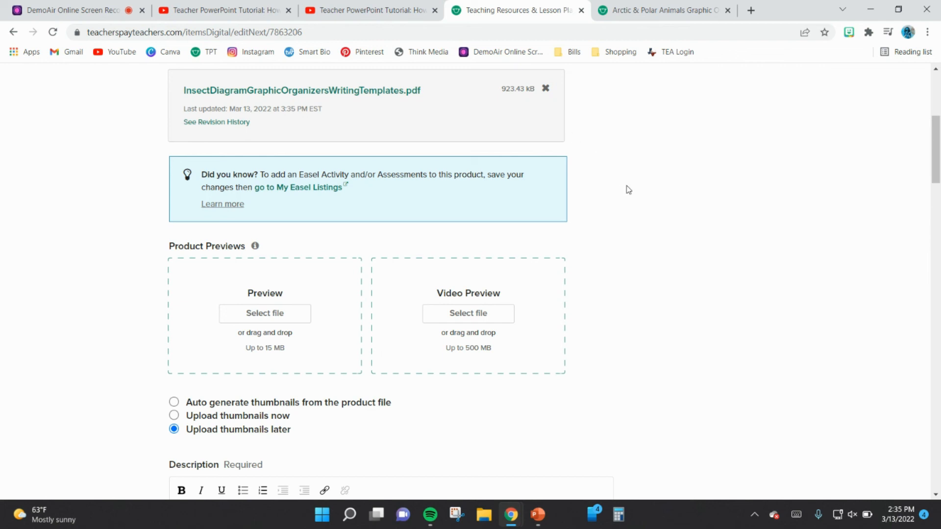
scroll(634, 202, "down", 3)
scroll(634, 202, "down", 4)
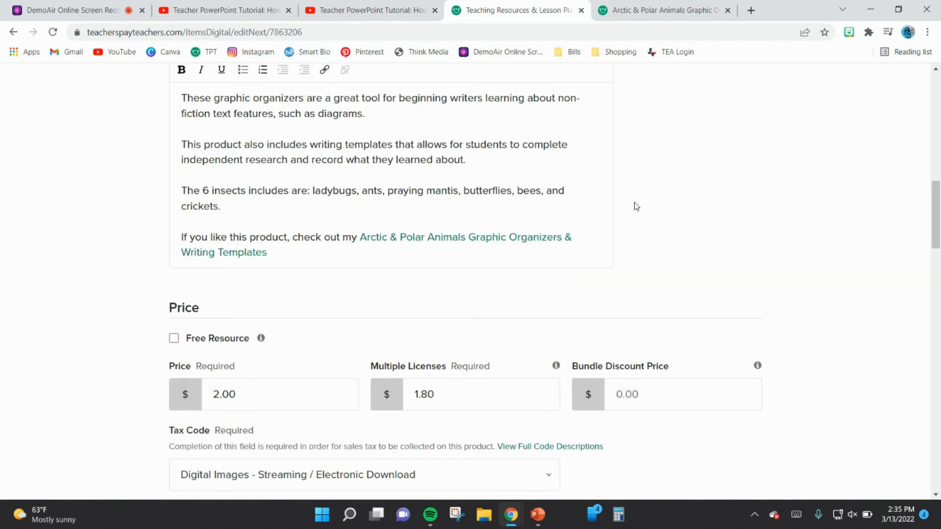
scroll(634, 202, "up", 8)
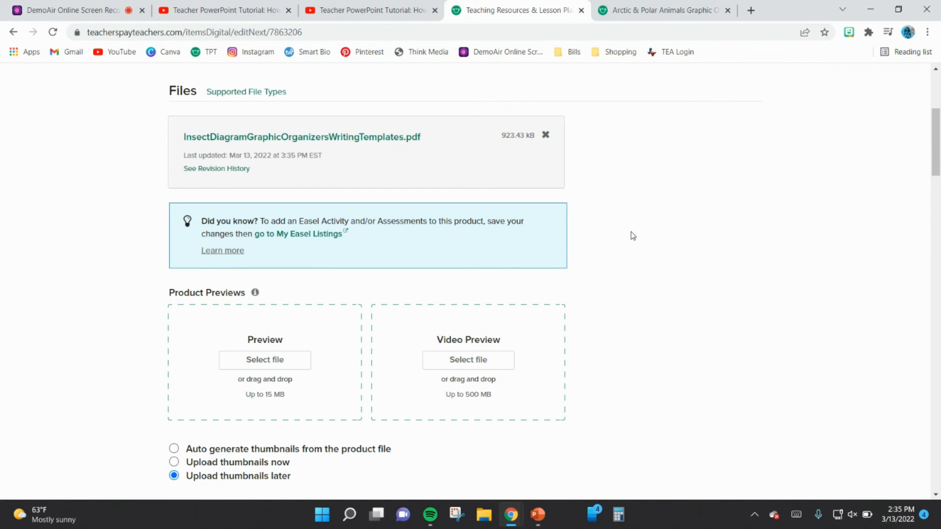
scroll(630, 235, "down", 15)
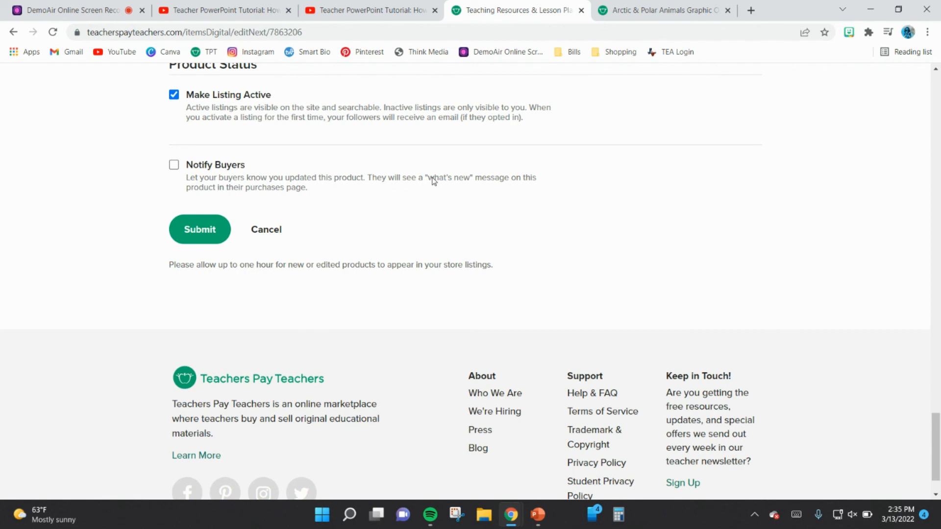
left_click(201, 233)
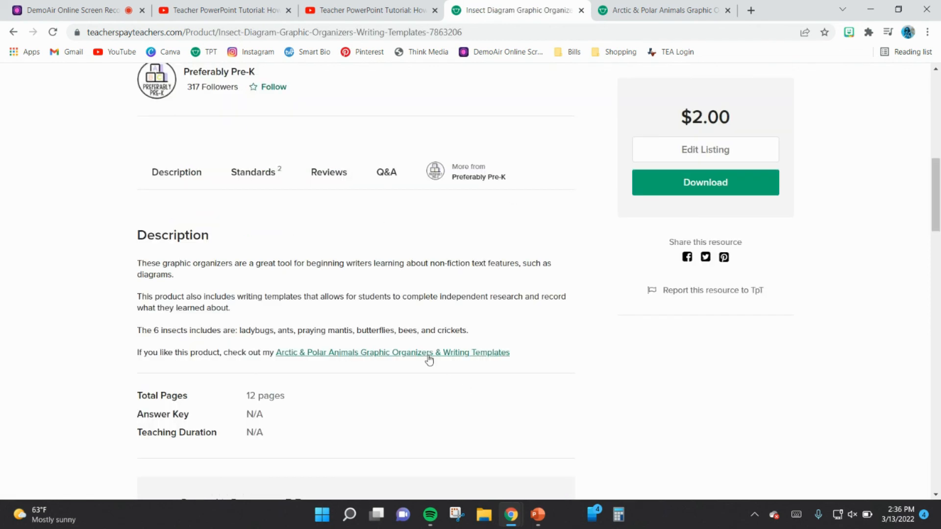
Step: Close the old Arctic & Polar Animals tab, test the description's link to that product, and close the page it opens
left_click(728, 10)
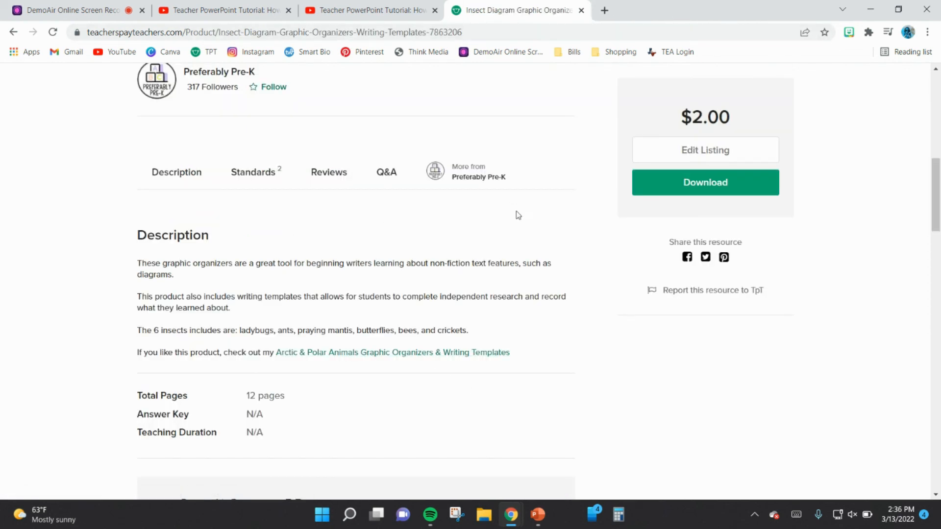
left_click(449, 353)
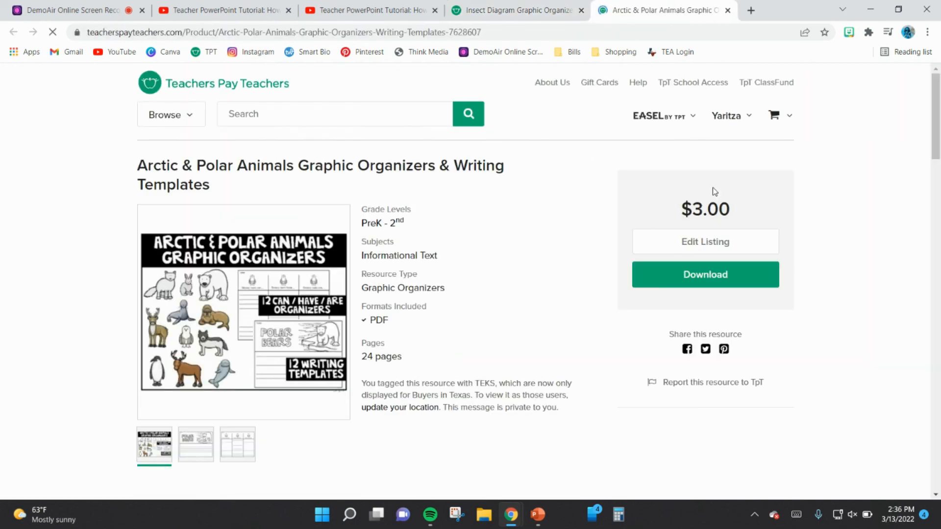
left_click(728, 10)
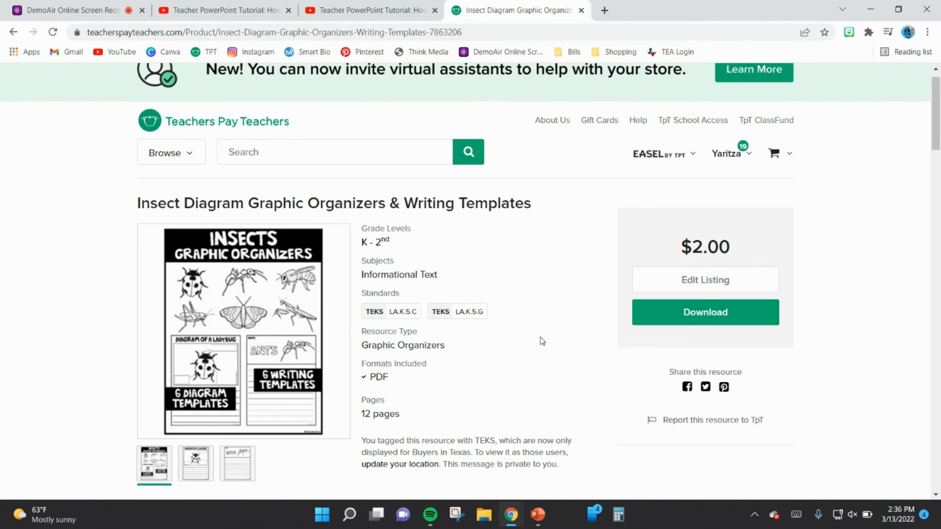